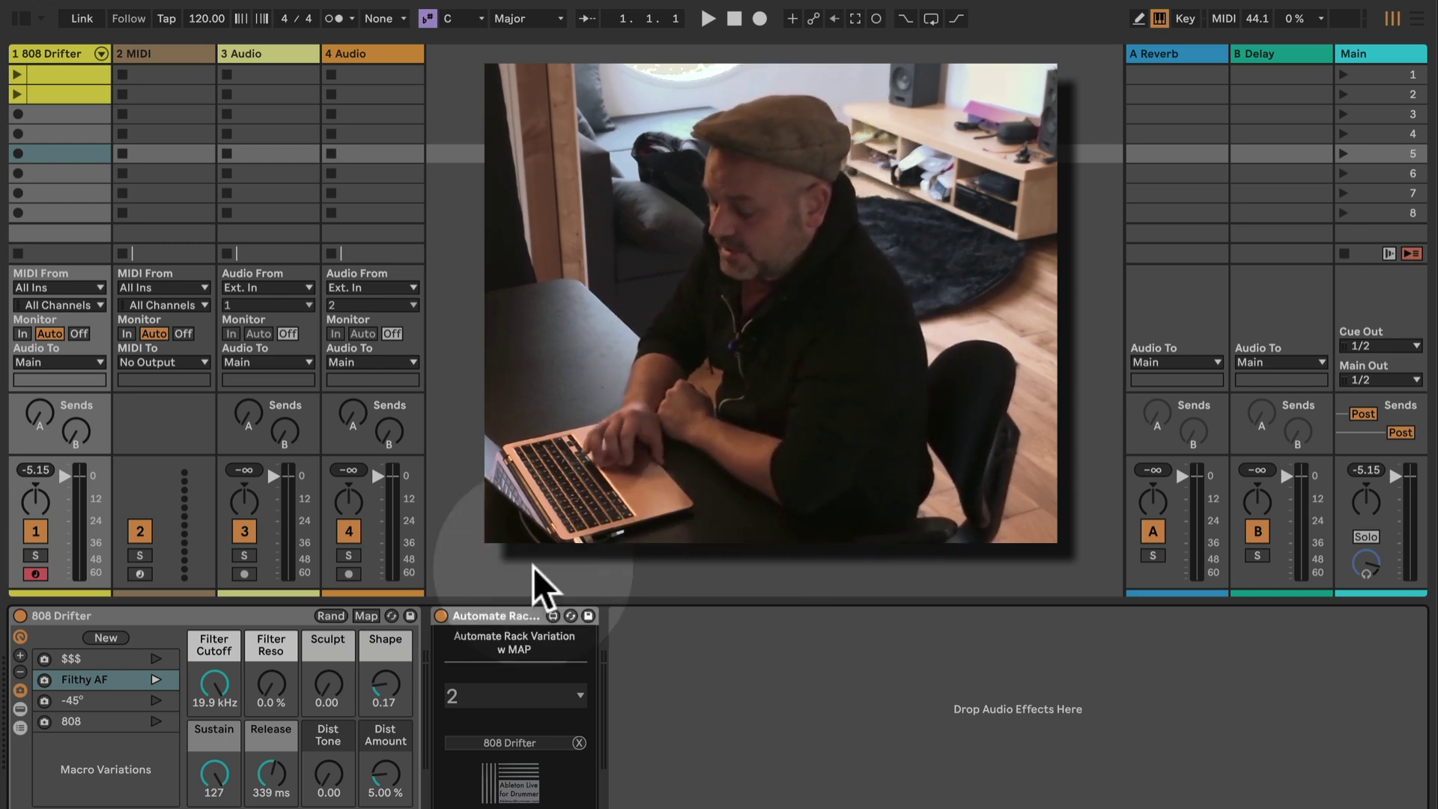
Step: Select the 808 Drifter rack and audition its $$$, next and 808 macro variations
{"action": "left_click", "coordinate": [165, 618]}
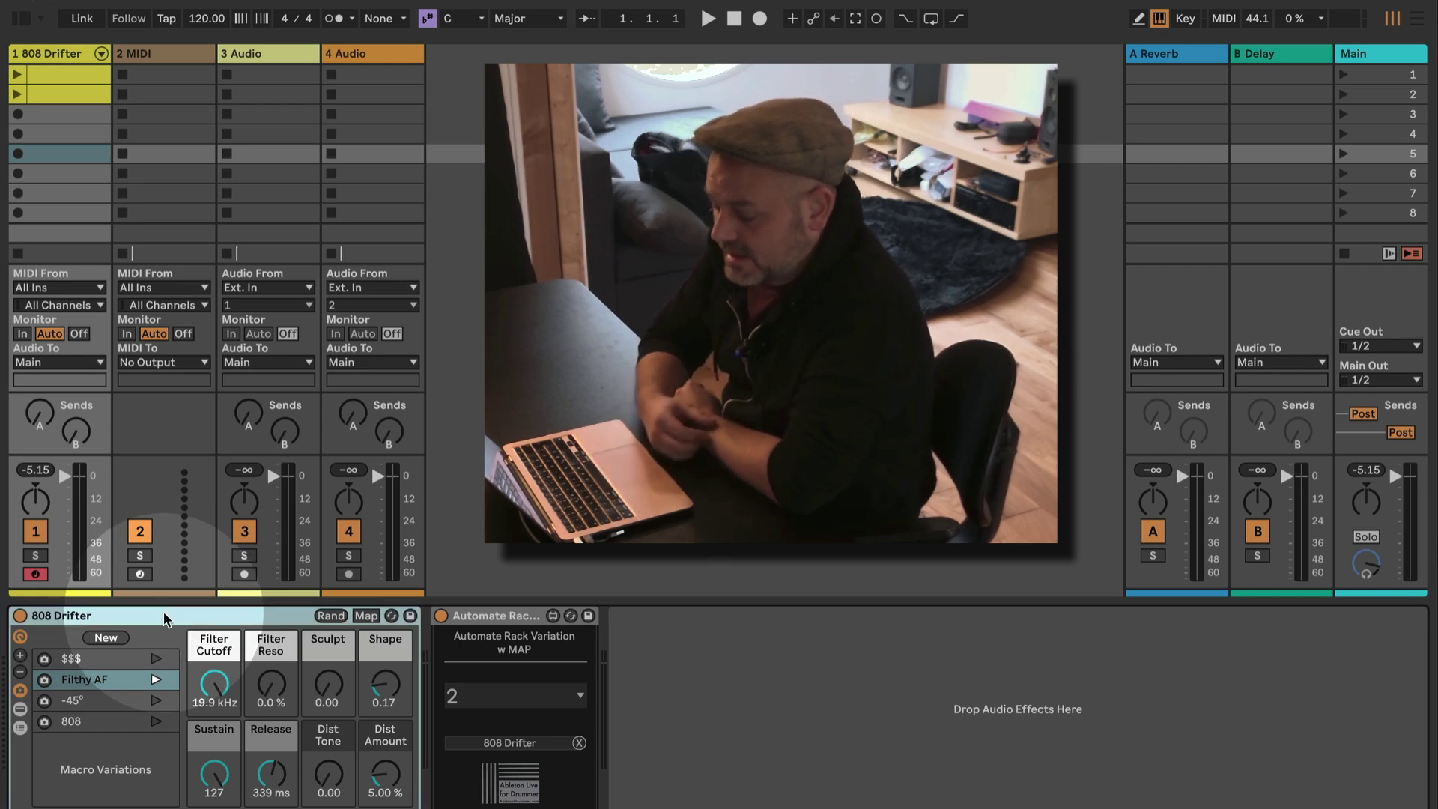
{"action": "left_click", "coordinate": [156, 659]}
{"action": "left_click", "coordinate": [156, 679]}
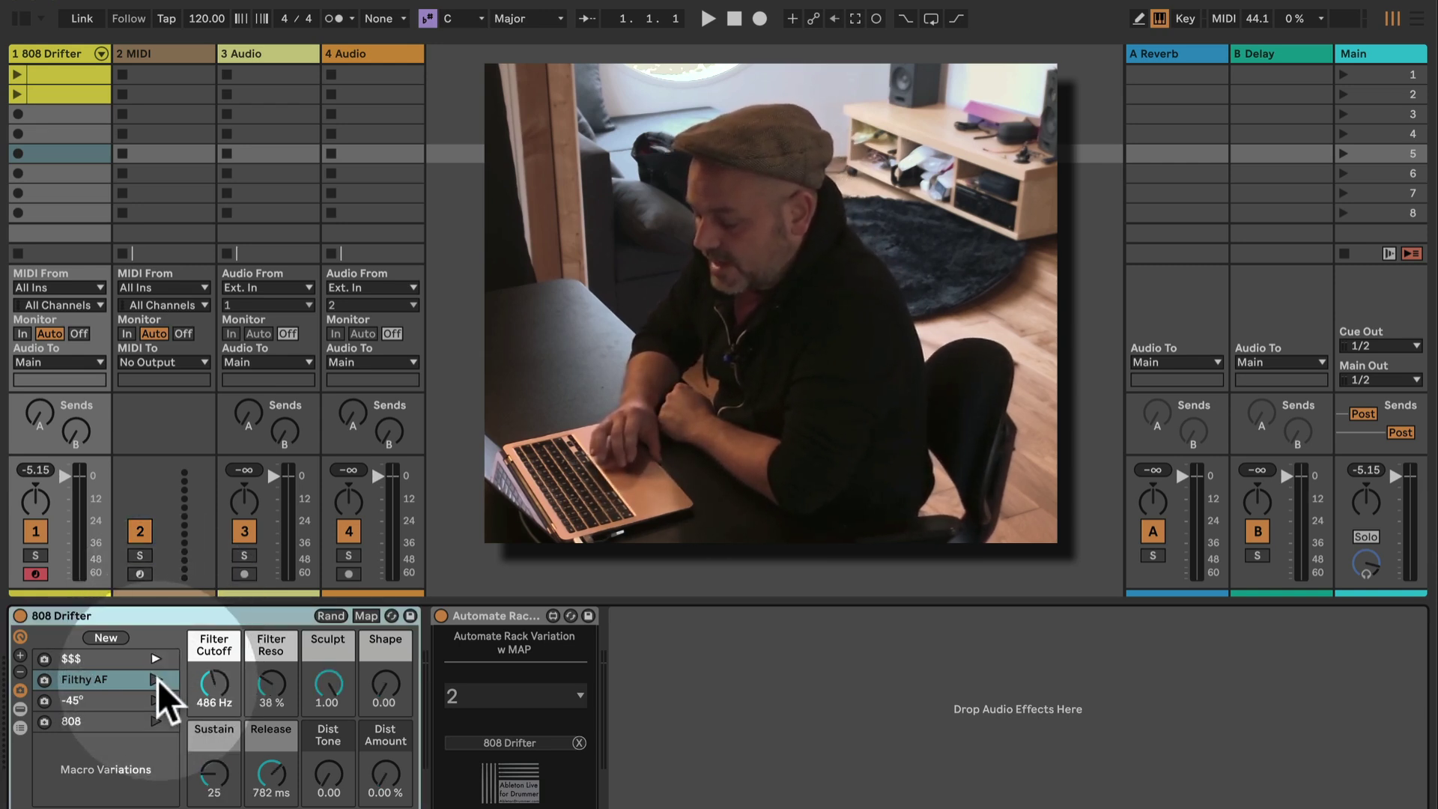
{"action": "left_click", "coordinate": [156, 721]}
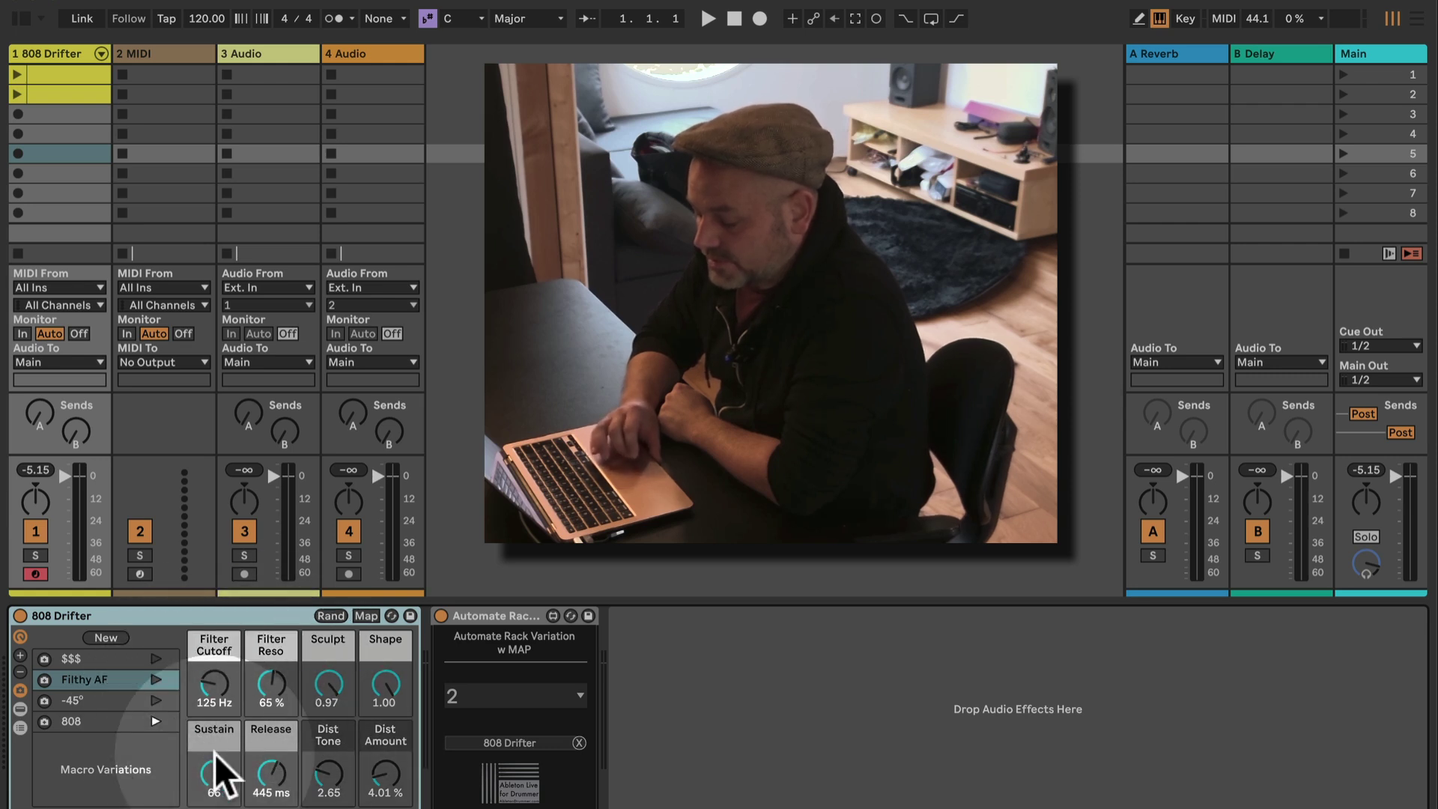
Step: Set Release to 1.10 s and Sustain to 38, then store the macros as new Variation 1
{"action": "left_click_drag", "start_coordinate": [270, 780], "coordinate": [328, 749]}
{"action": "scroll", "coordinate": [217, 779], "scroll_direction": "down", "scroll_amount": 5}
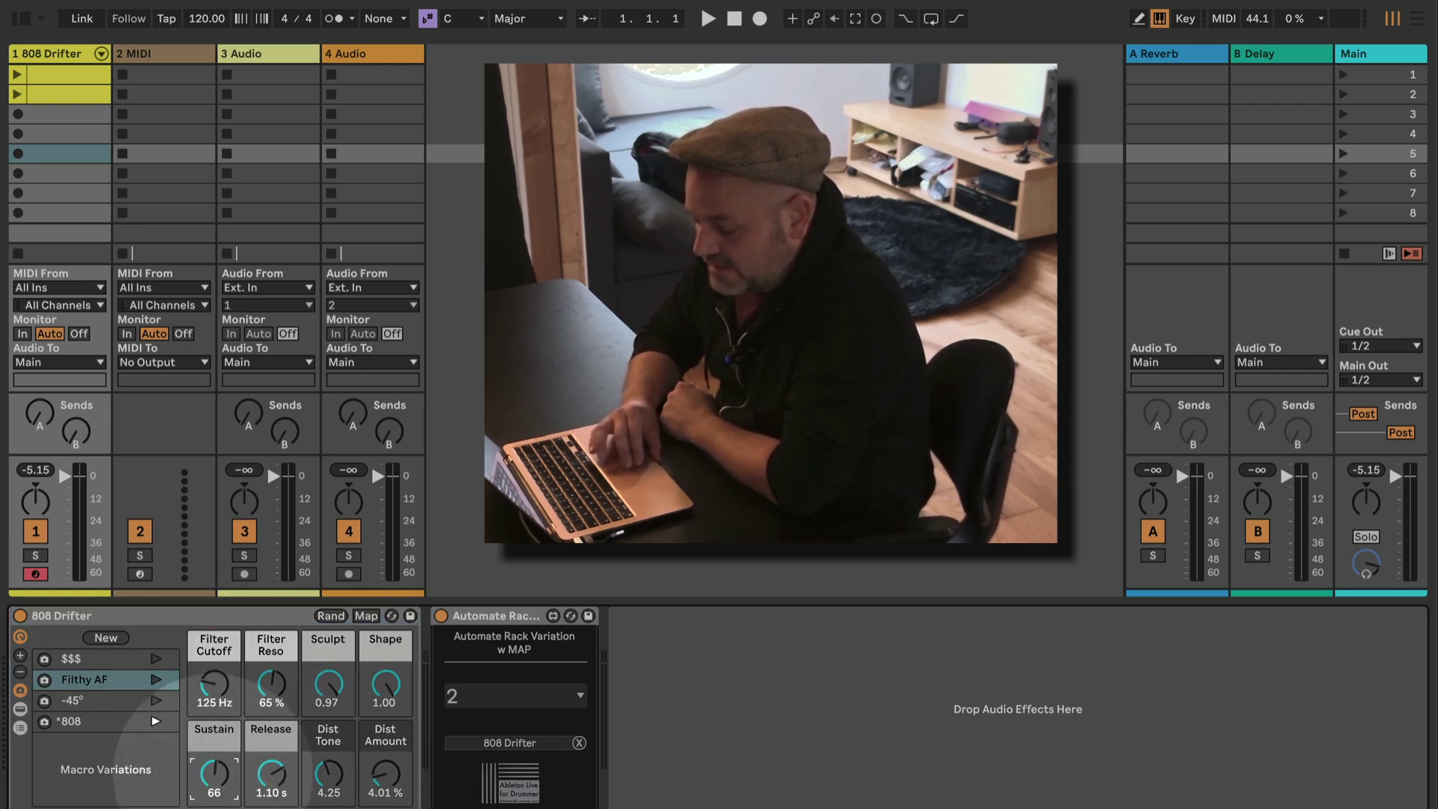
{"action": "left_click", "coordinate": [212, 684]}
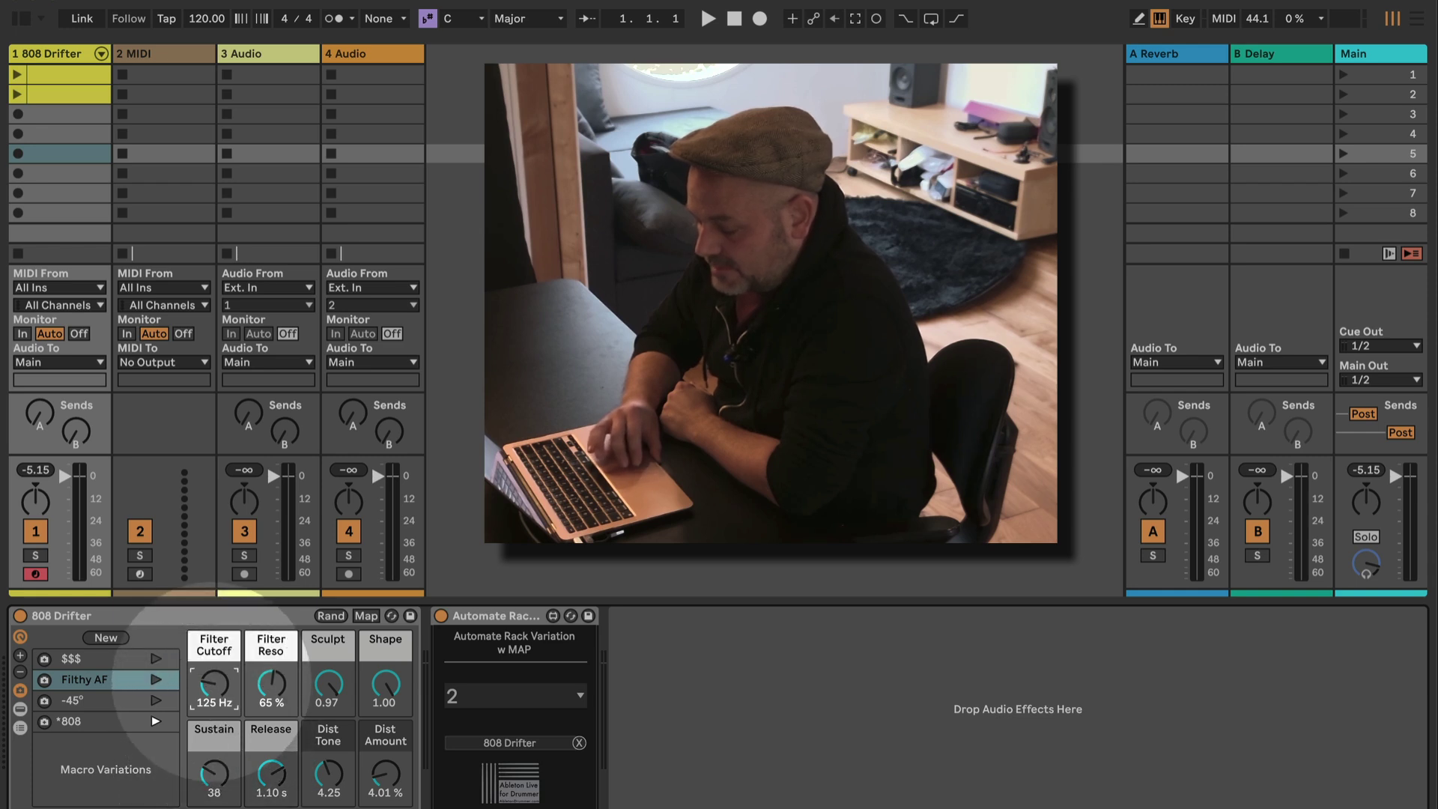
{"action": "left_click", "coordinate": [106, 637]}
{"action": "left_click", "coordinate": [102, 740]}
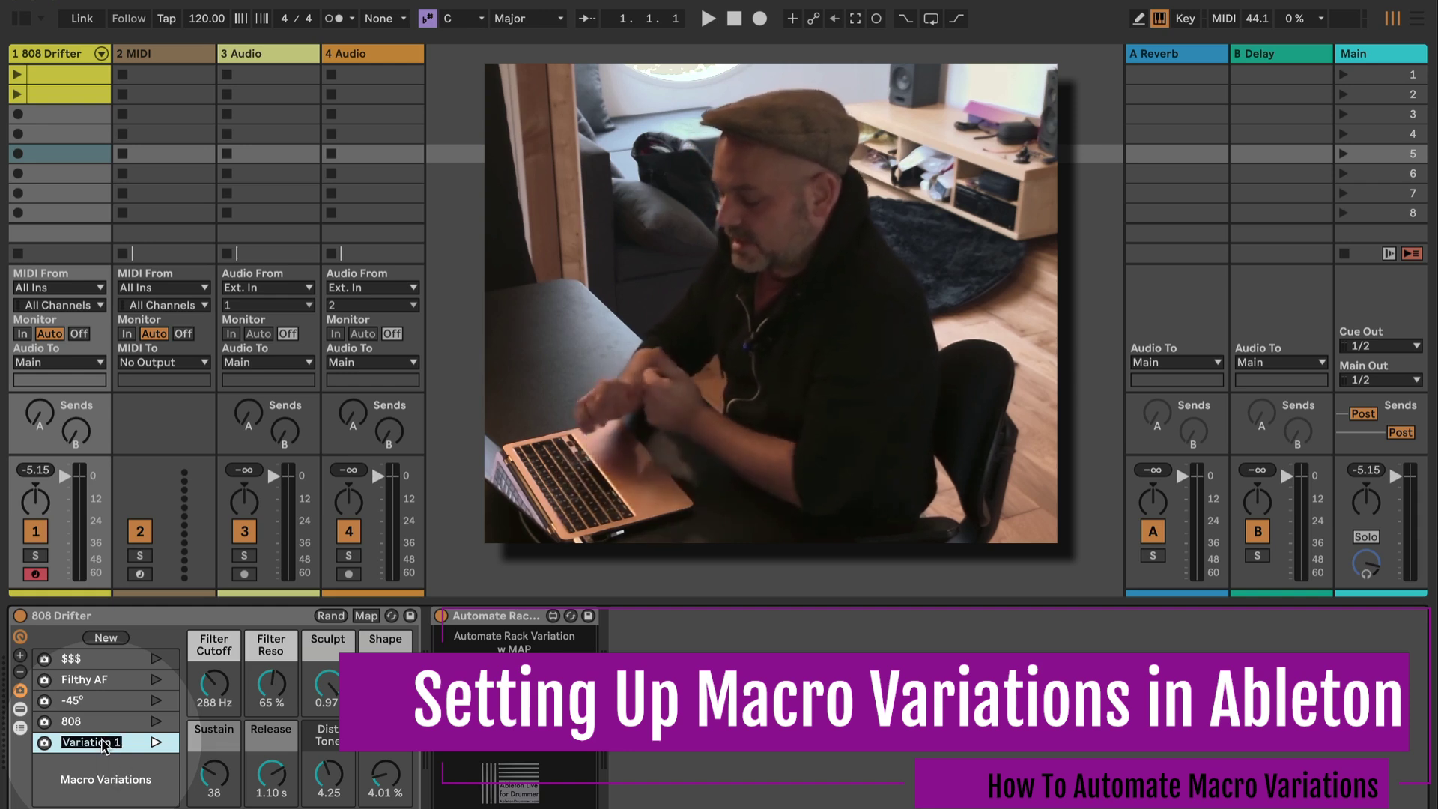
Step: Name the selected Variation 1 'NewPreset'
{"action": "type", "text": "New"}
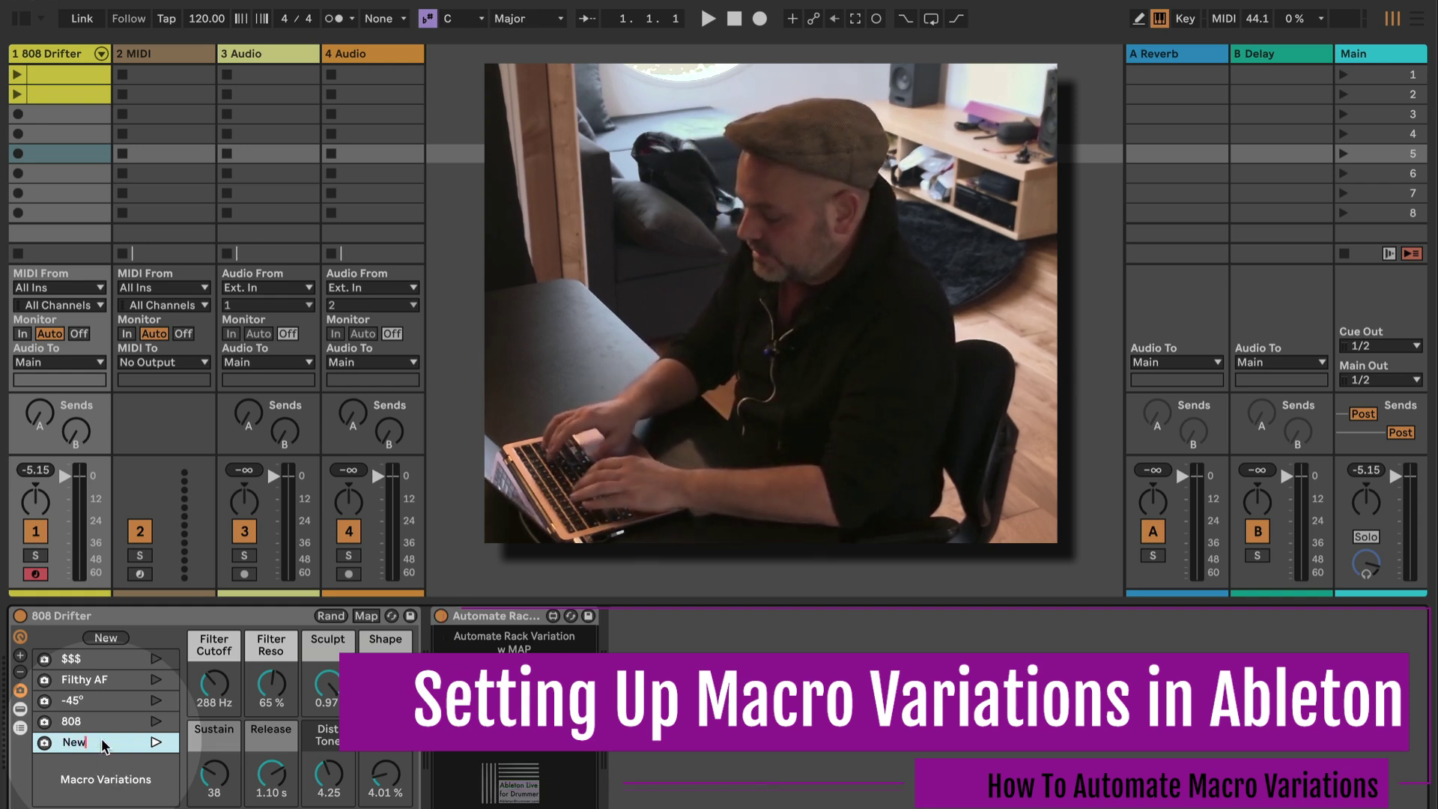
{"action": "type", "text": "Preset"}
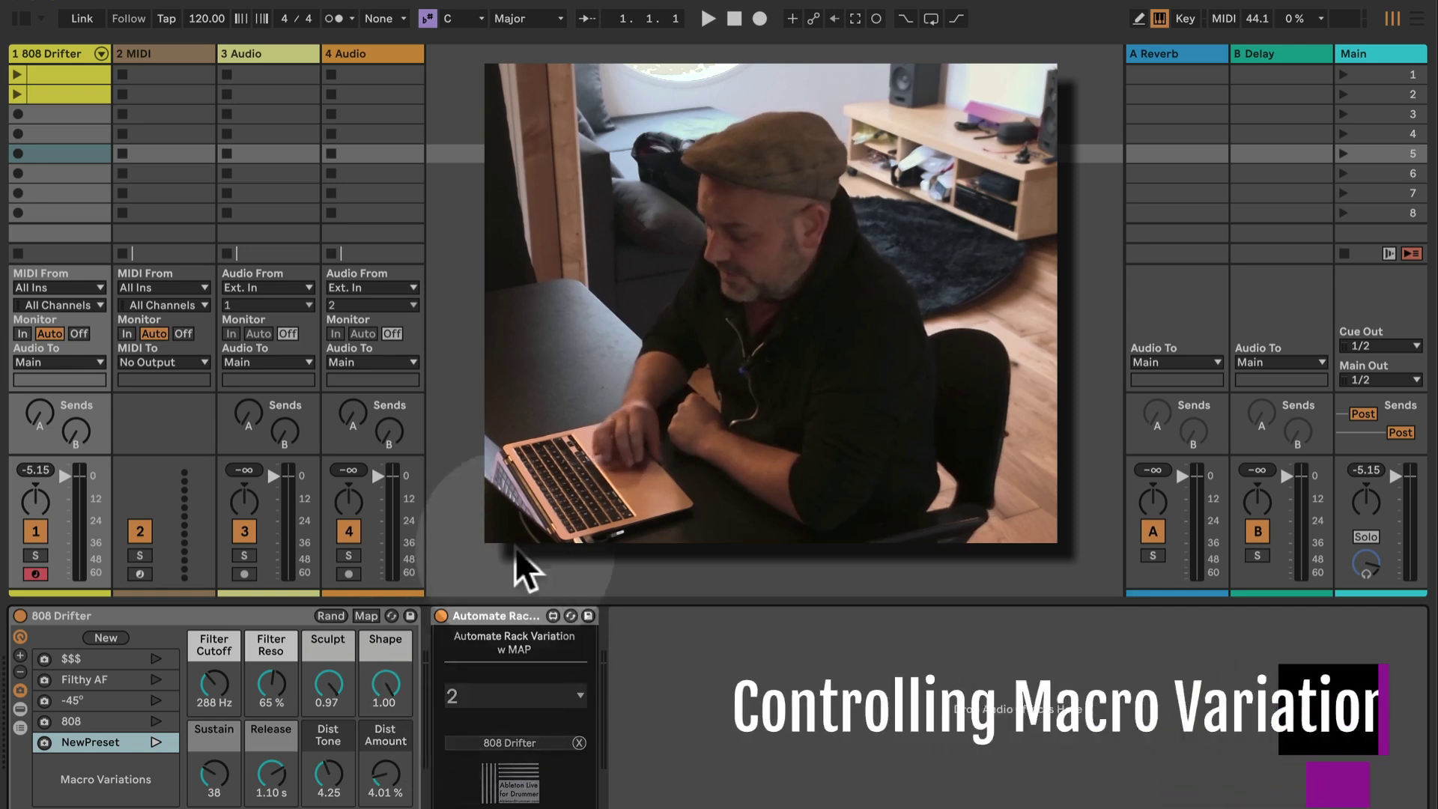
Step: Clear the Automate Rack Variation device's mapping and map it to 808 Drifter
{"action": "left_click", "coordinate": [579, 743]}
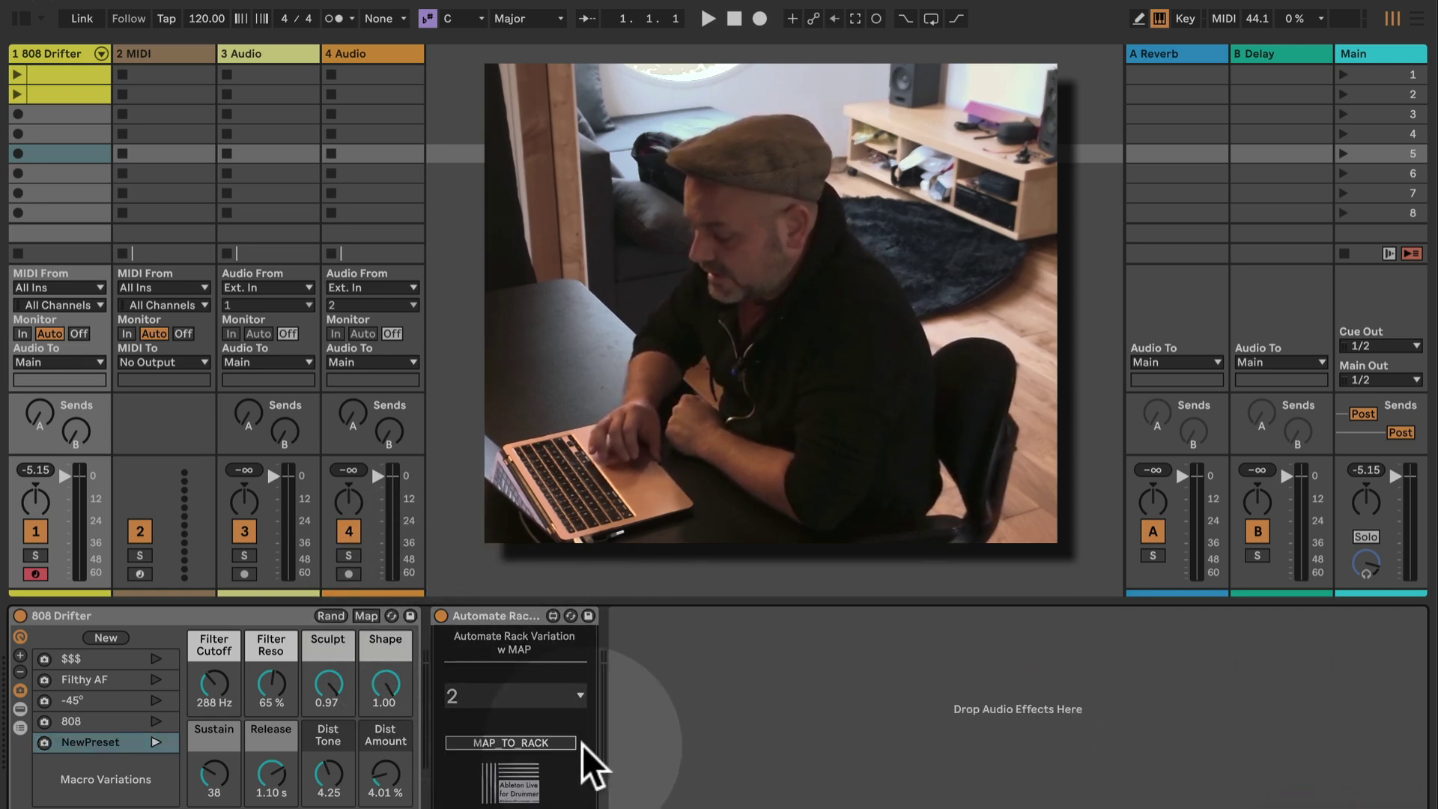
{"action": "left_click", "coordinate": [530, 742]}
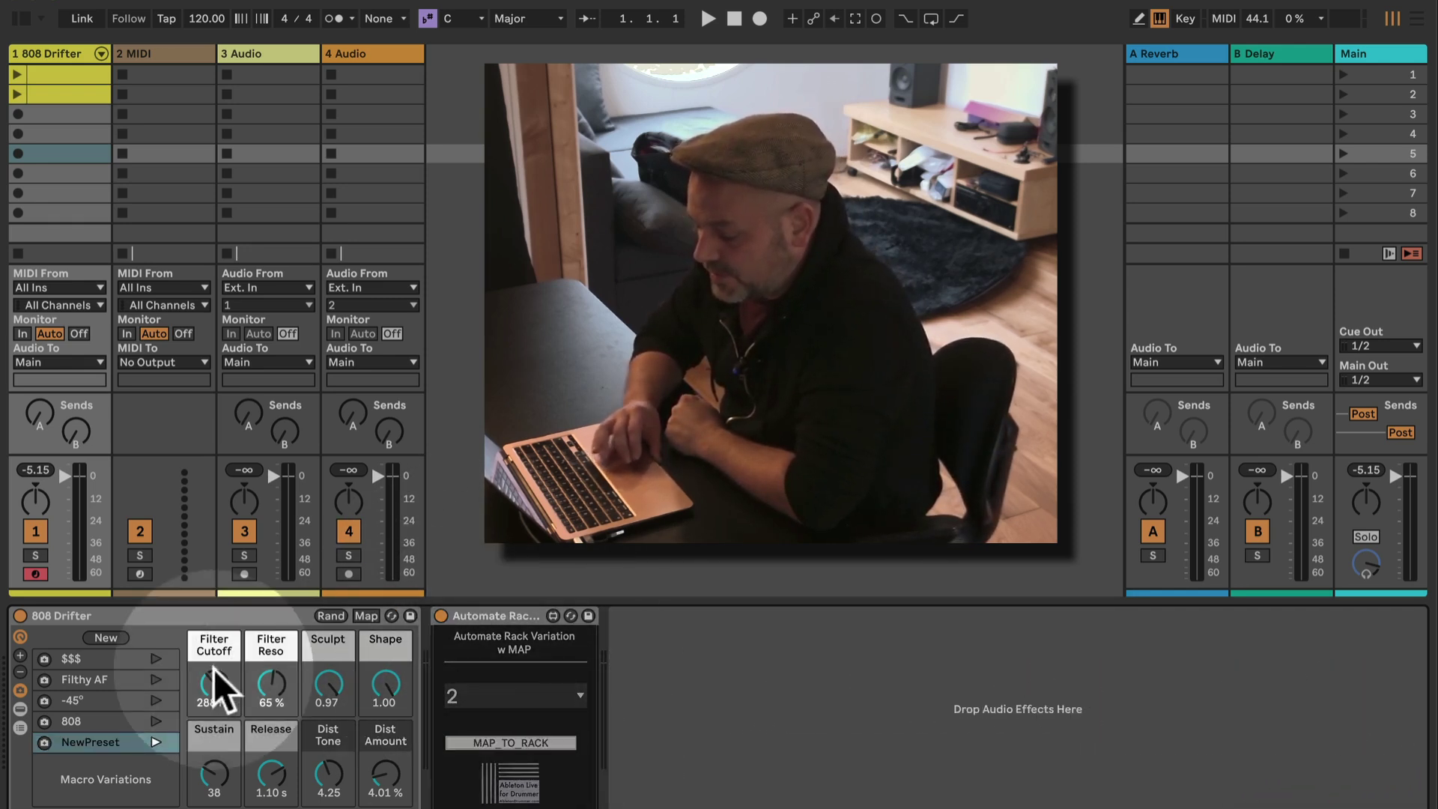
{"action": "left_click", "coordinate": [18, 614]}
{"action": "left_click", "coordinate": [19, 614]}
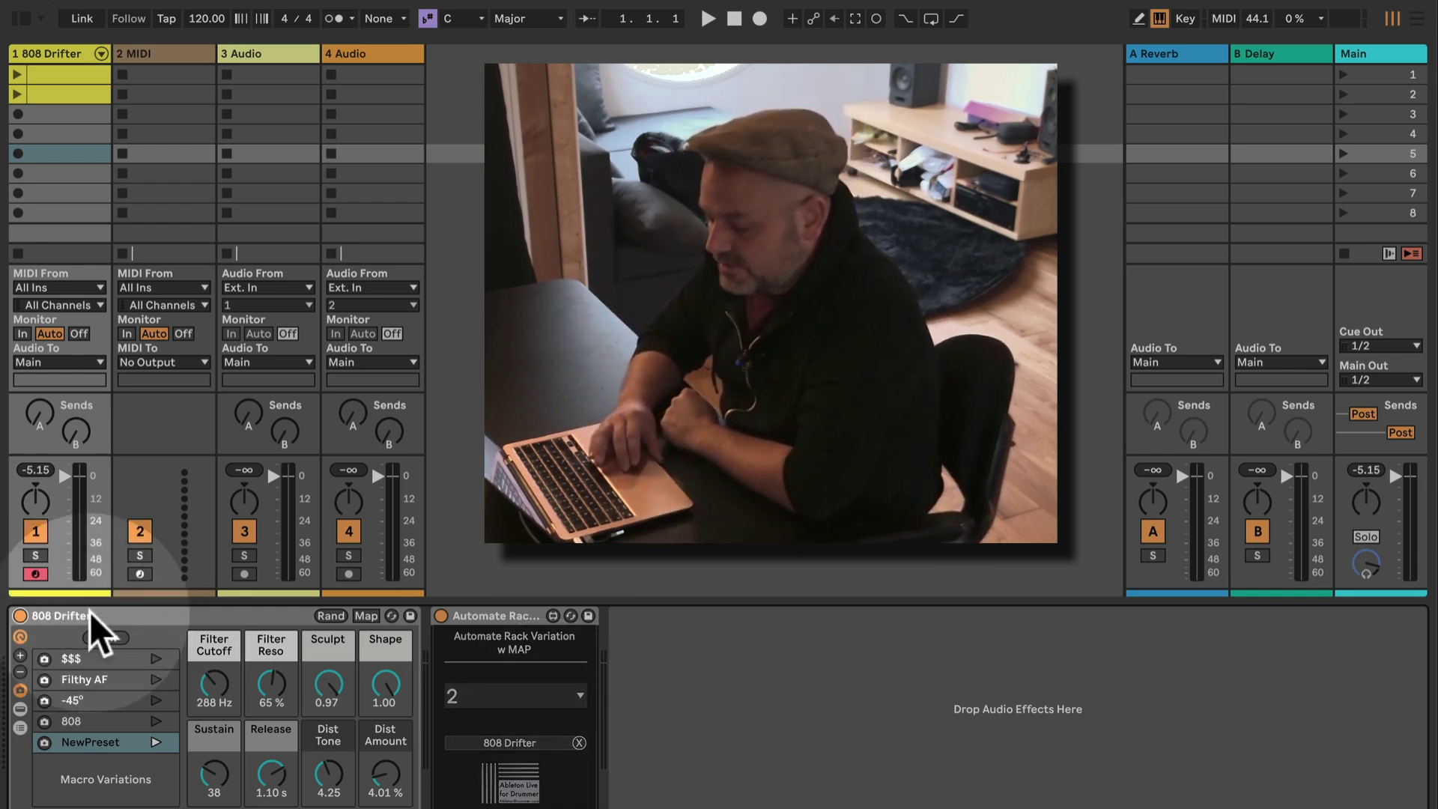
Step: Set the device's variation number to 1 ($$$), then 2 to recall Filthy AF
{"action": "left_click", "coordinate": [554, 695]}
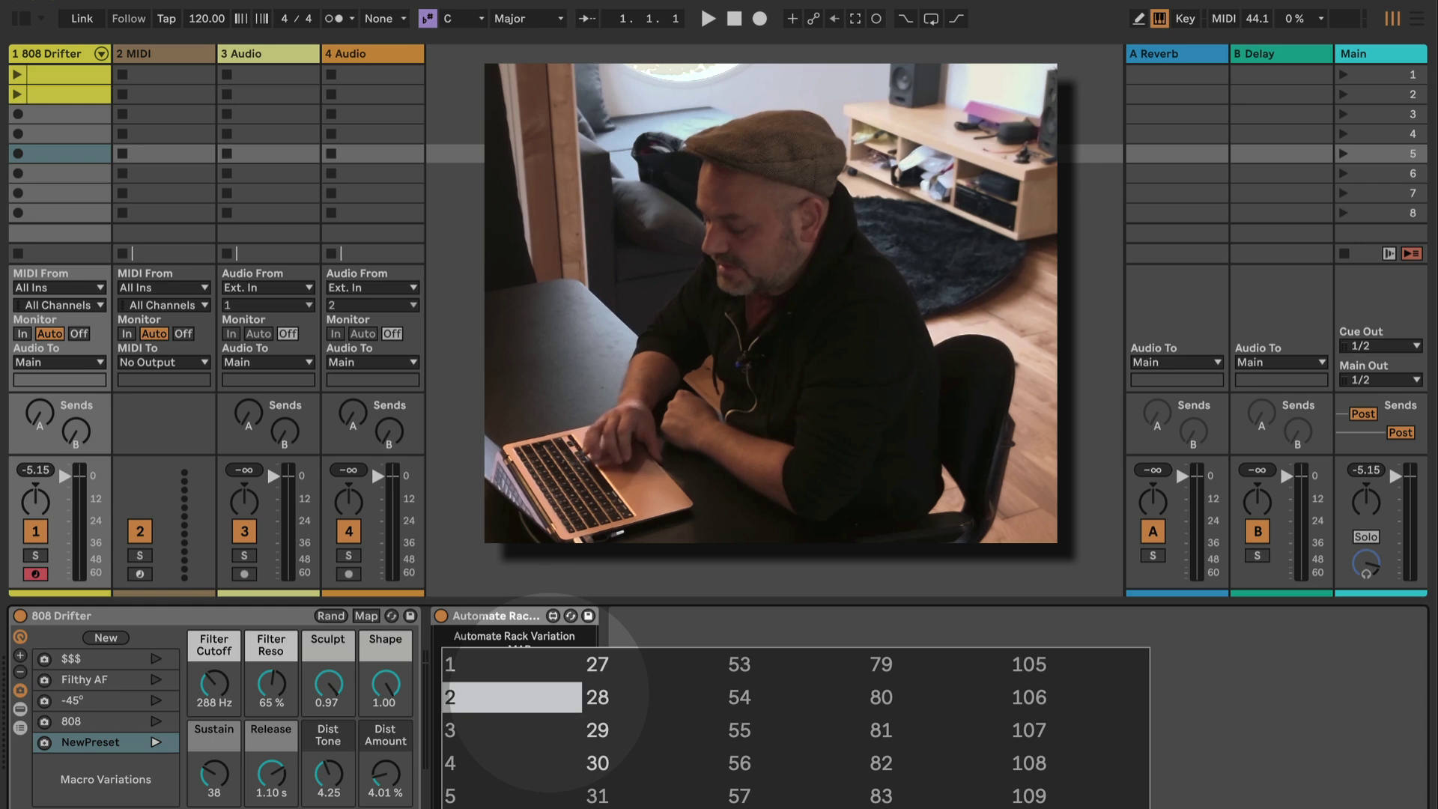
{"action": "left_click", "coordinate": [549, 665]}
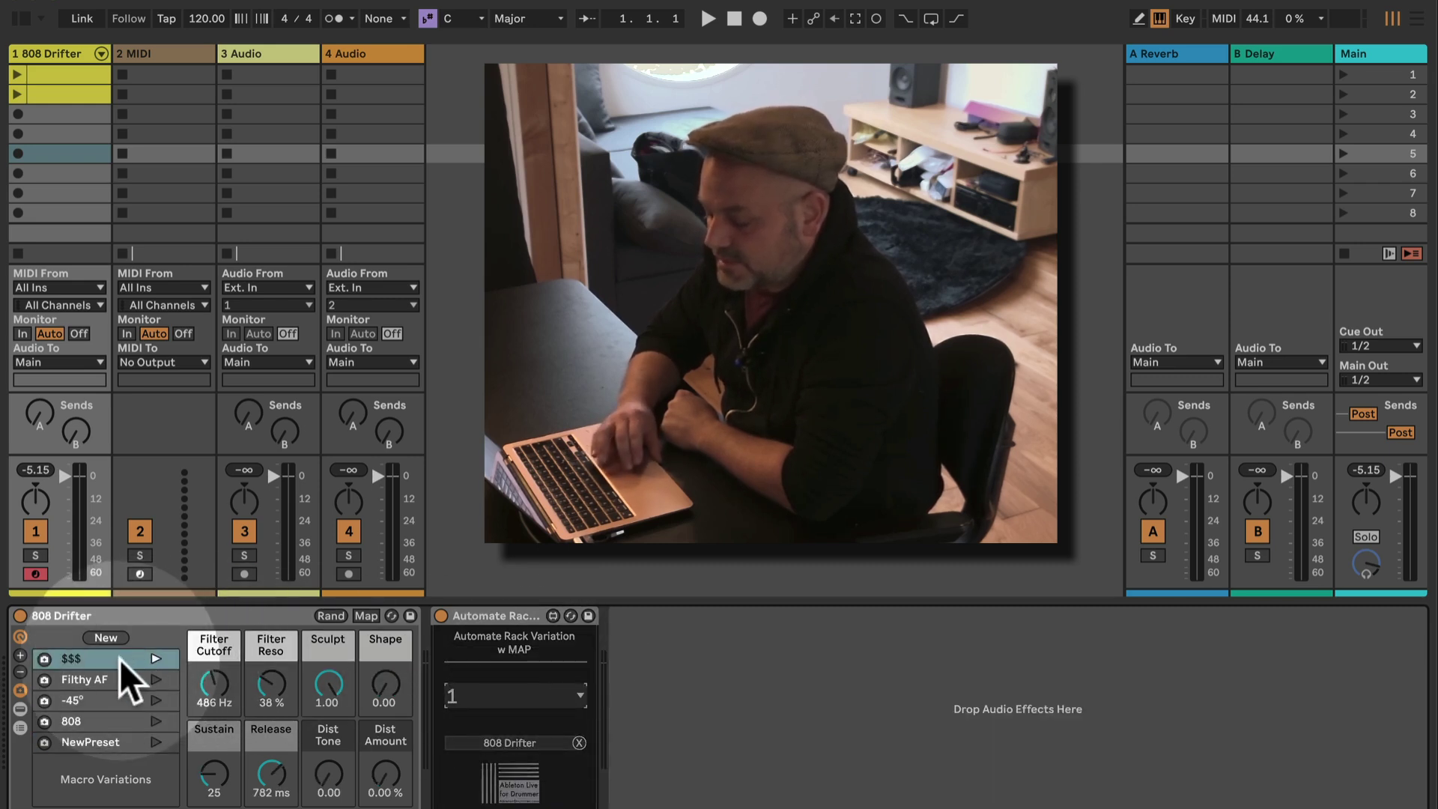
{"action": "left_click", "coordinate": [523, 698]}
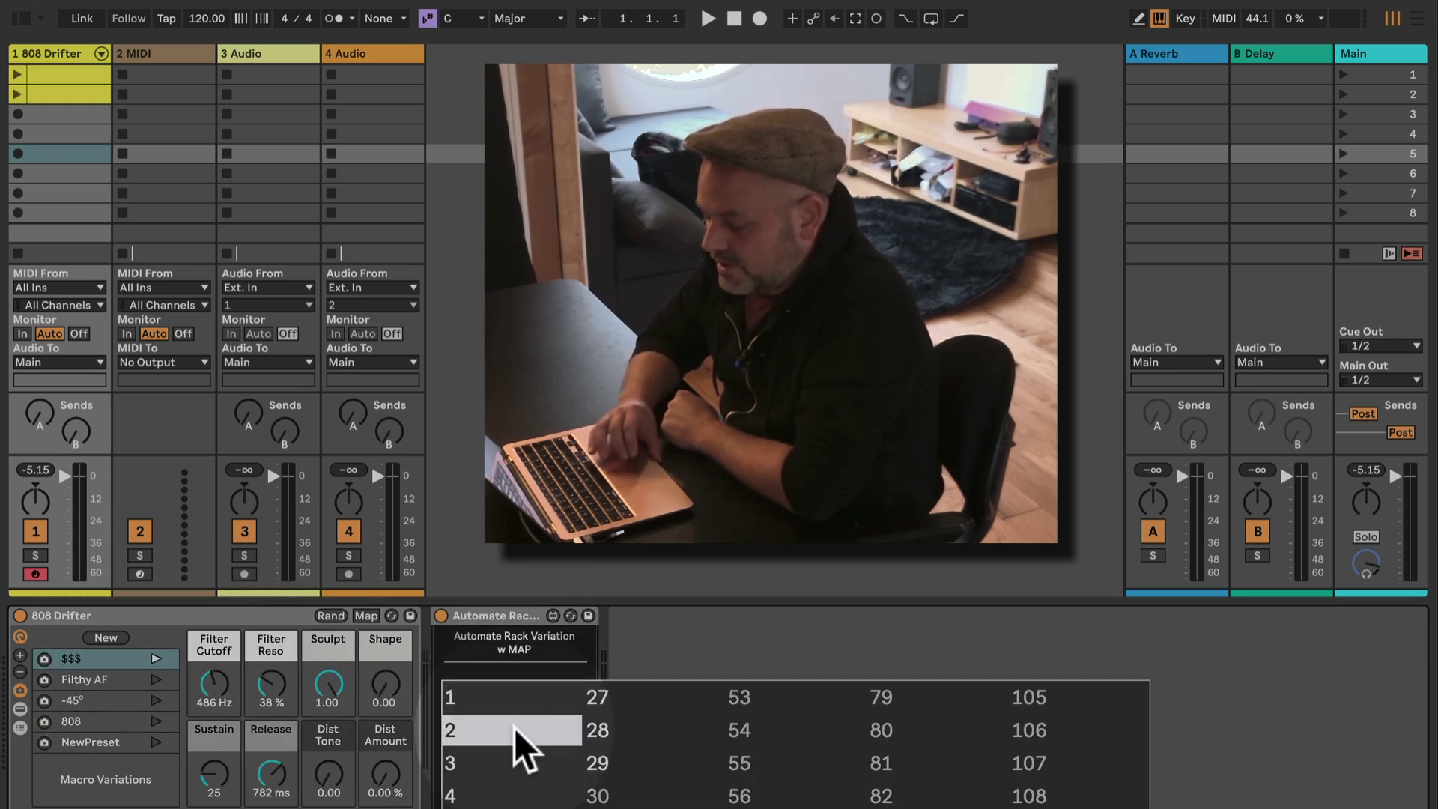
{"action": "left_click", "coordinate": [514, 727]}
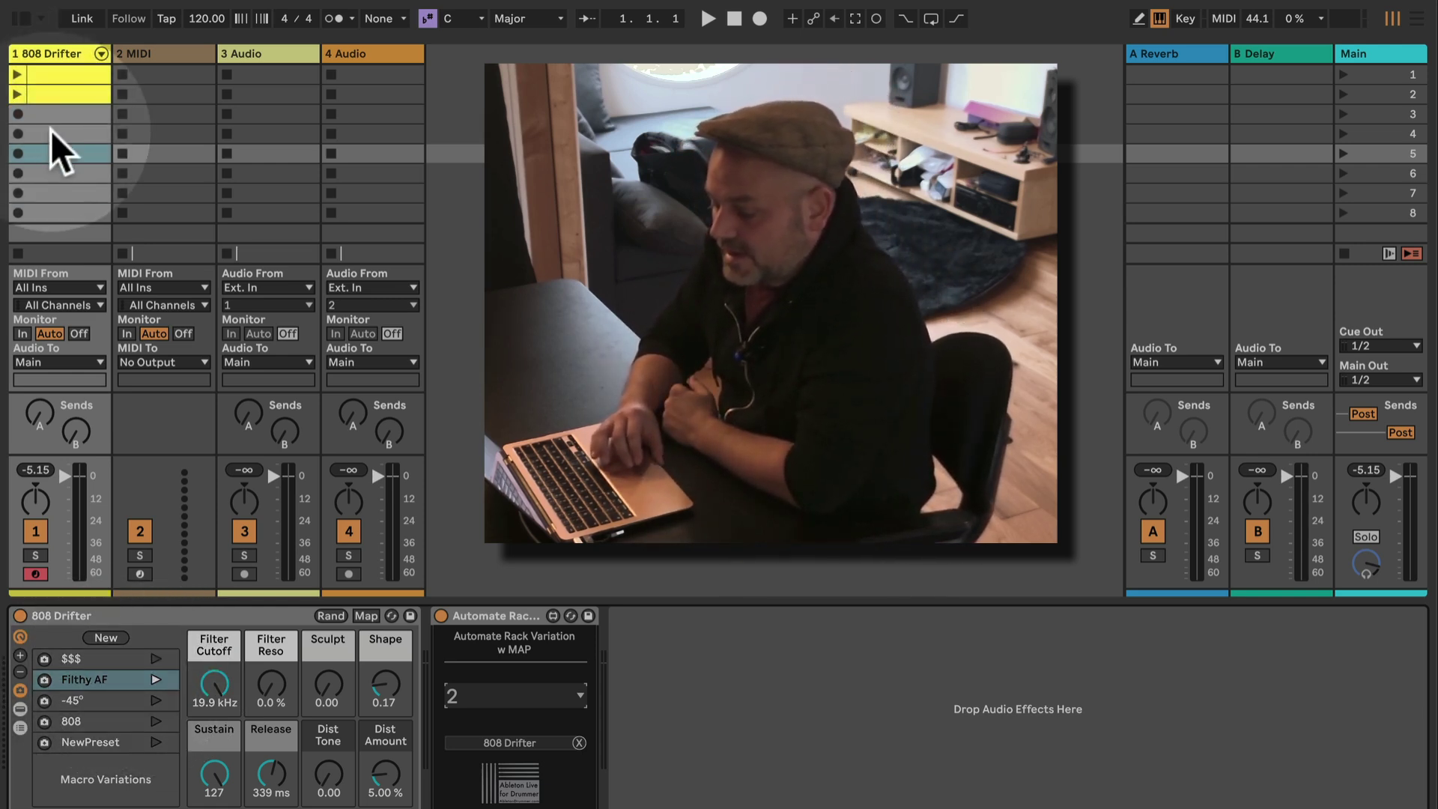
Step: Inspect the first 808 Drifter clip's VariationSelect envelope, which holds value 1
{"action": "left_click", "coordinate": [70, 78]}
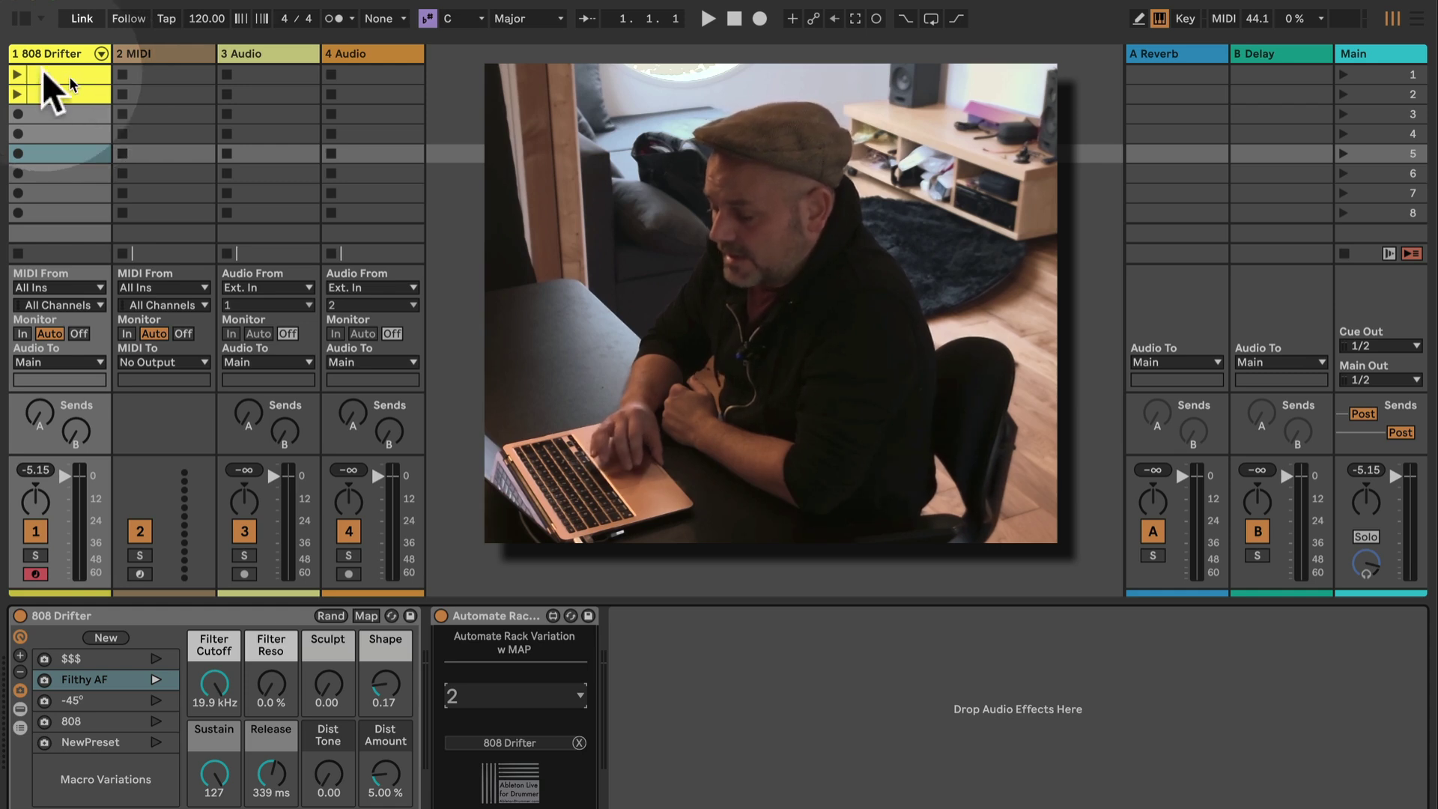
{"action": "double_click", "coordinate": [50, 69]}
{"action": "left_click", "coordinate": [905, 576]}
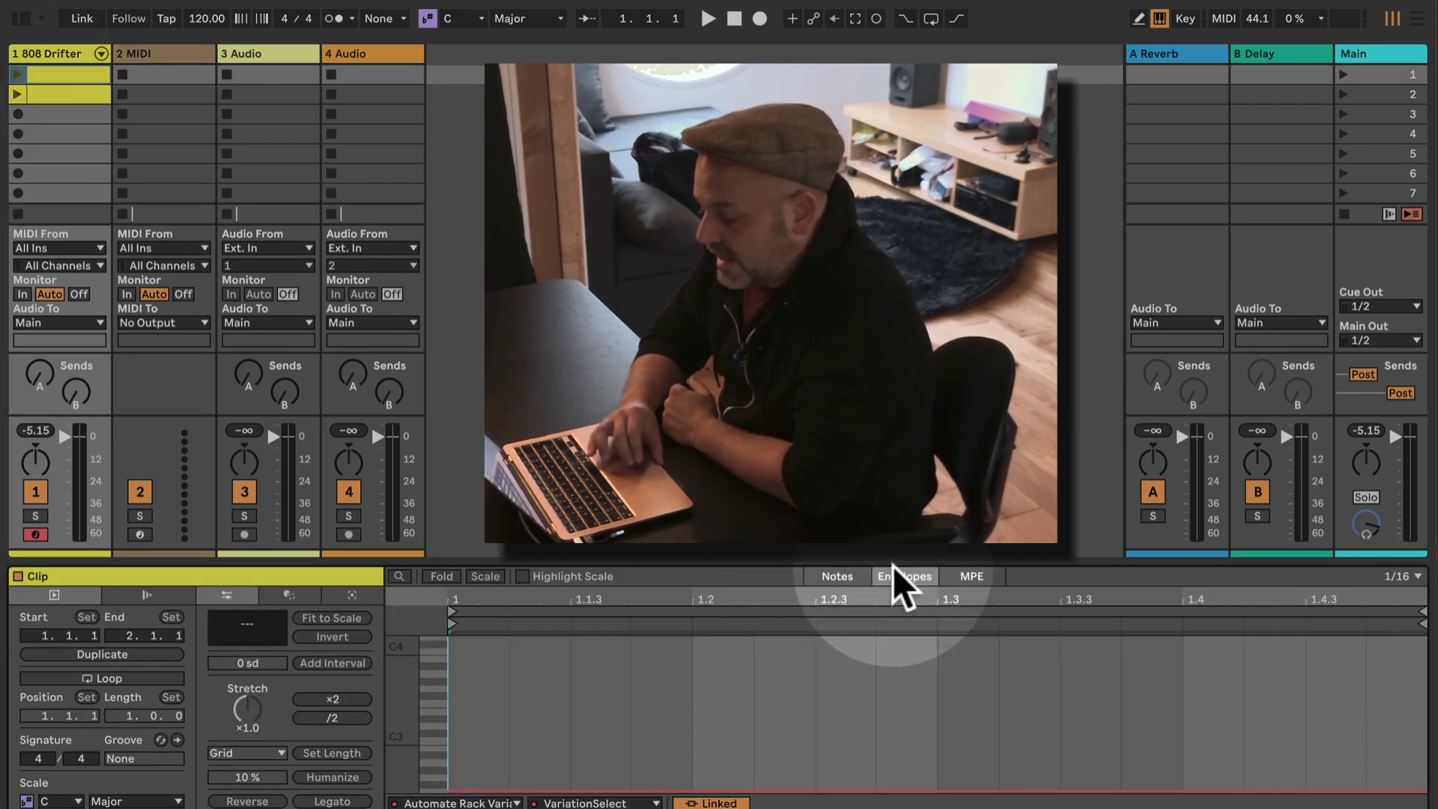
{"action": "left_click", "coordinate": [468, 760]}
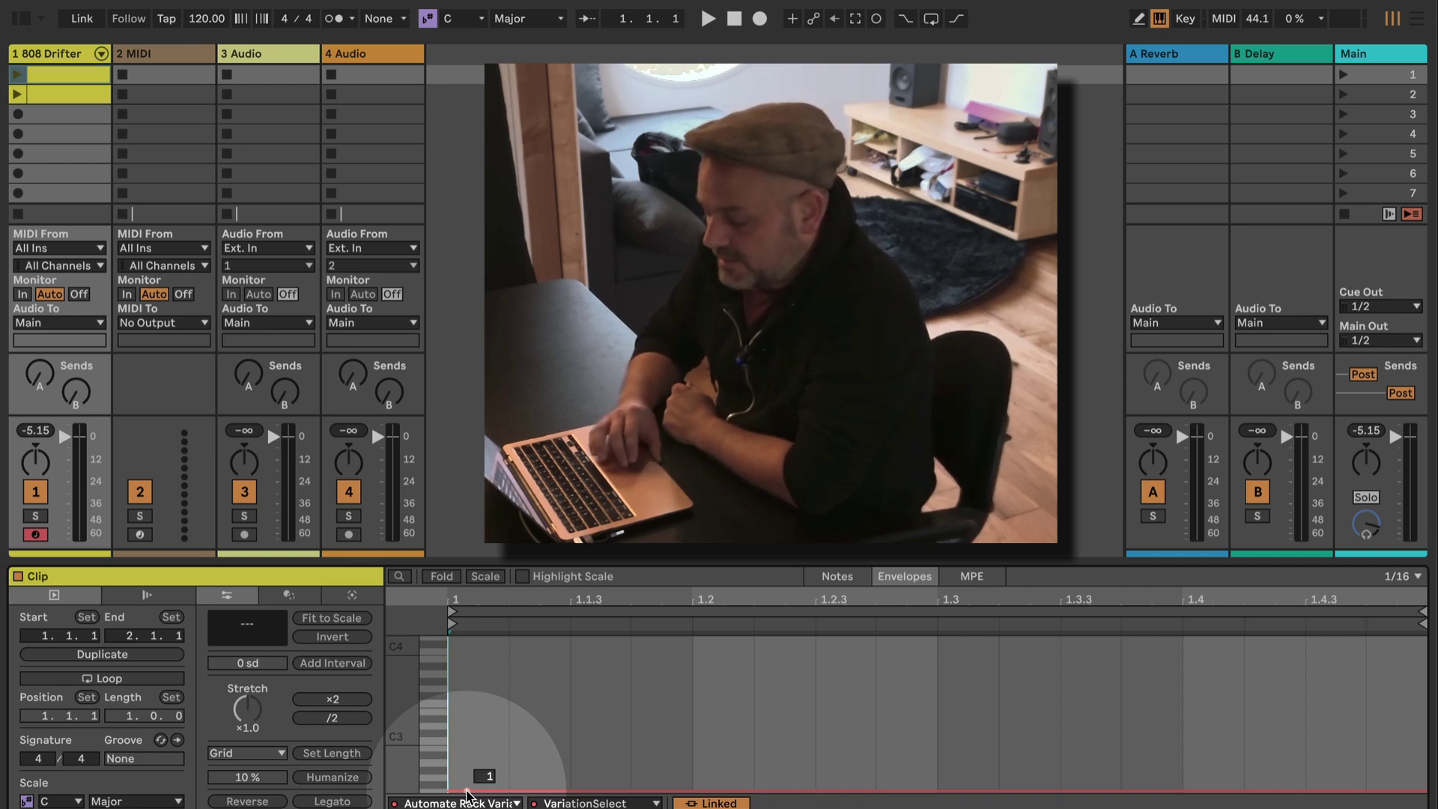
{"action": "left_click", "coordinate": [466, 796]}
{"action": "left_click", "coordinate": [581, 800]}
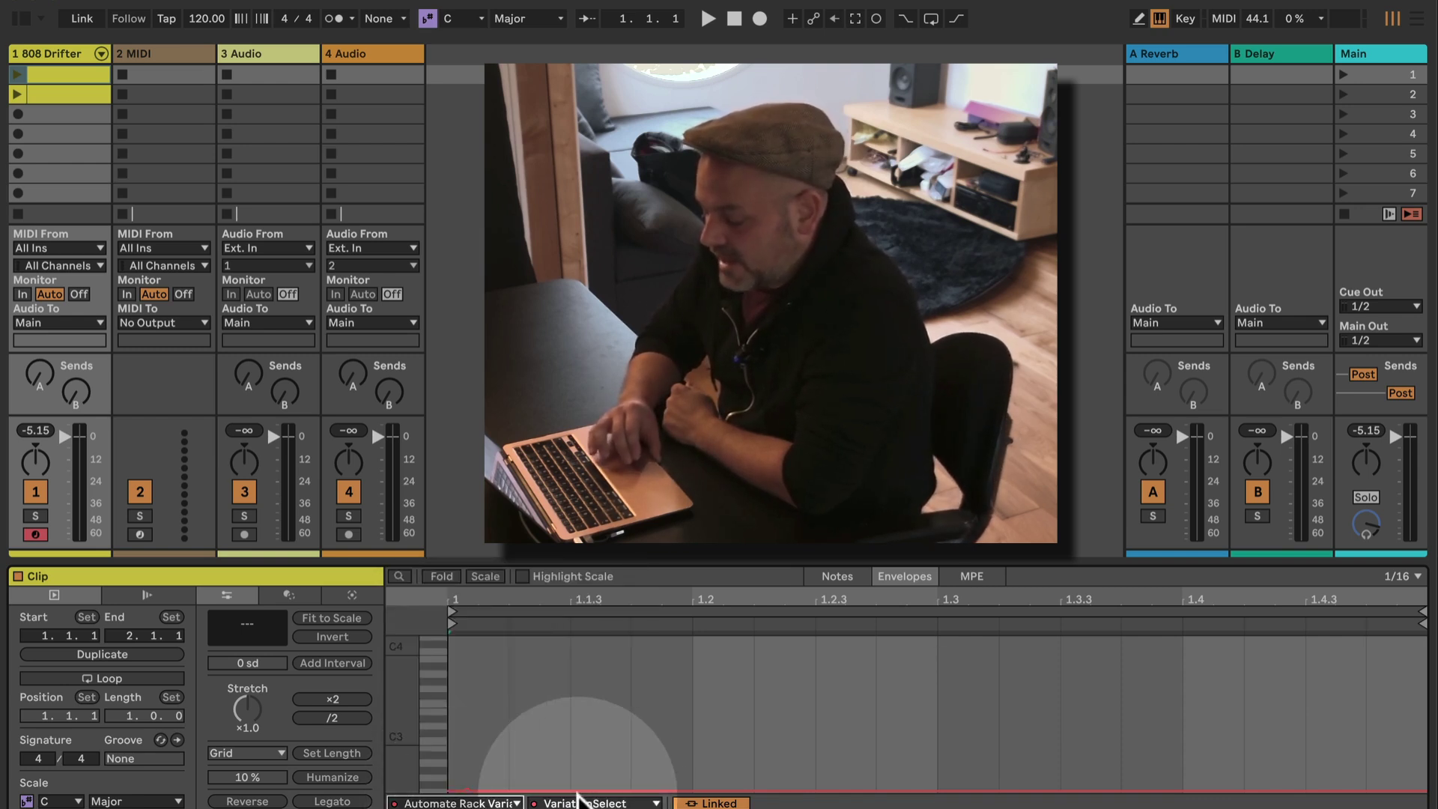
{"action": "left_click", "coordinate": [591, 801]}
{"action": "left_click", "coordinate": [592, 802]}
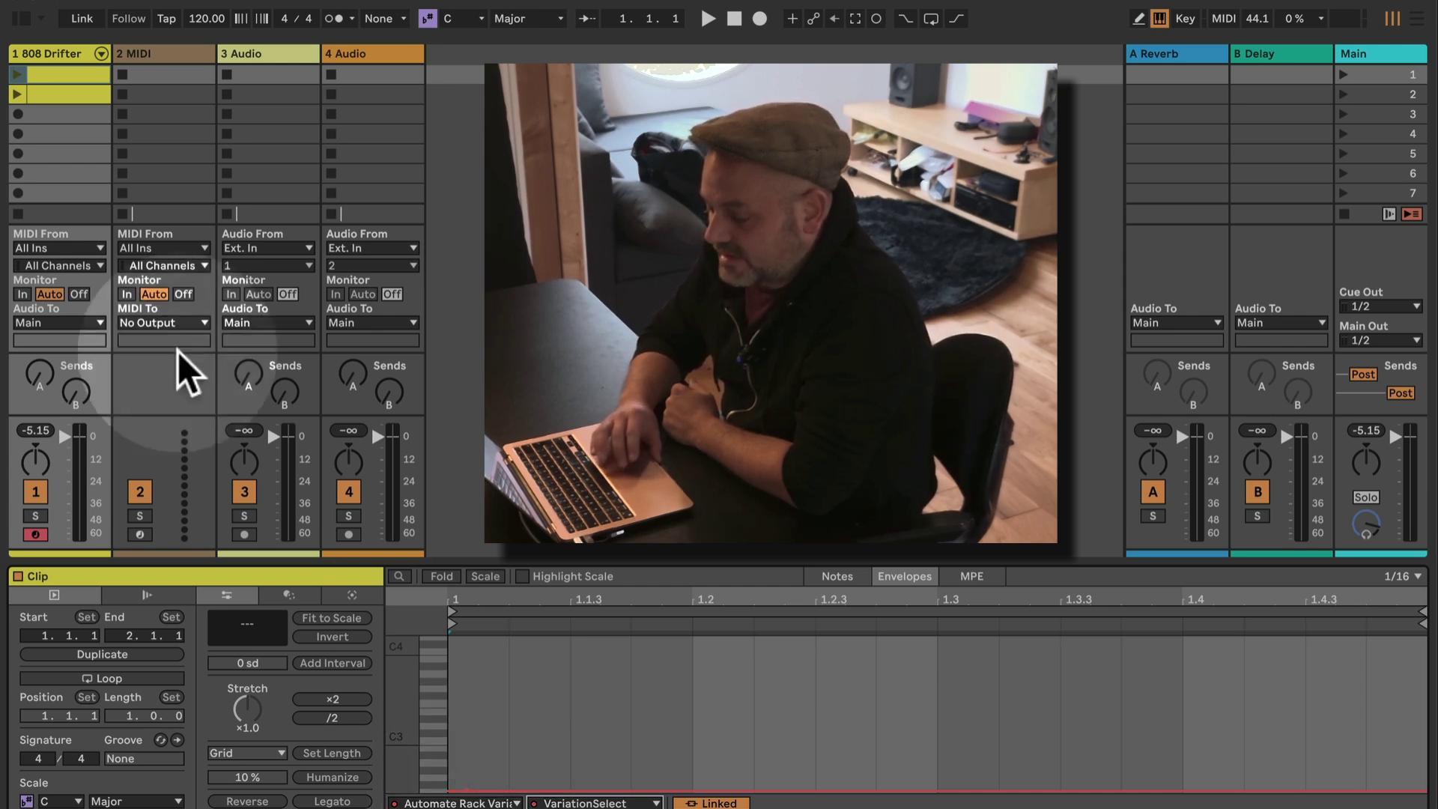
Step: Return to the rack and launch clips 1 and 2 to switch from $$$ to Filthy AF
{"action": "left_click", "coordinate": [62, 53]}
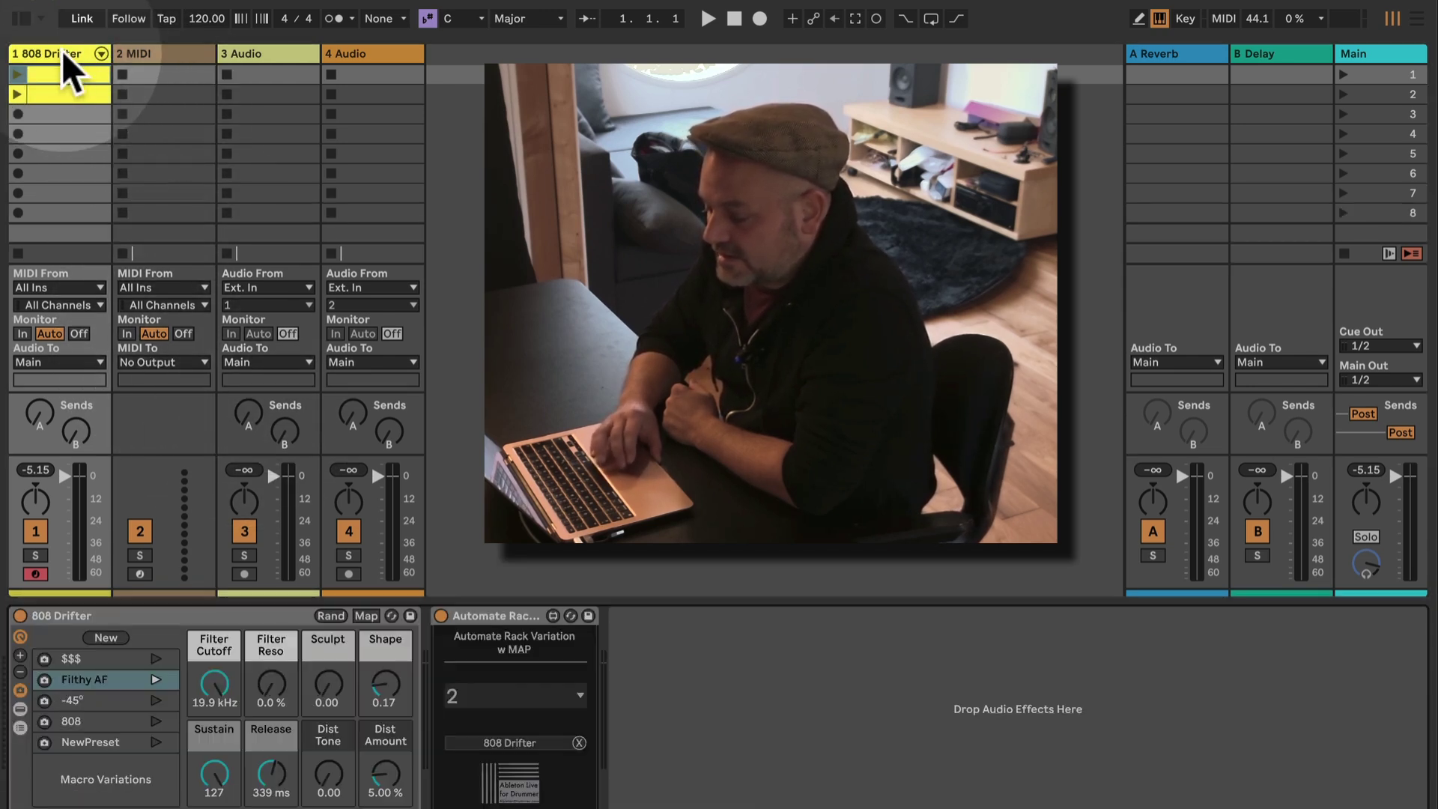
{"action": "left_click", "coordinate": [16, 73]}
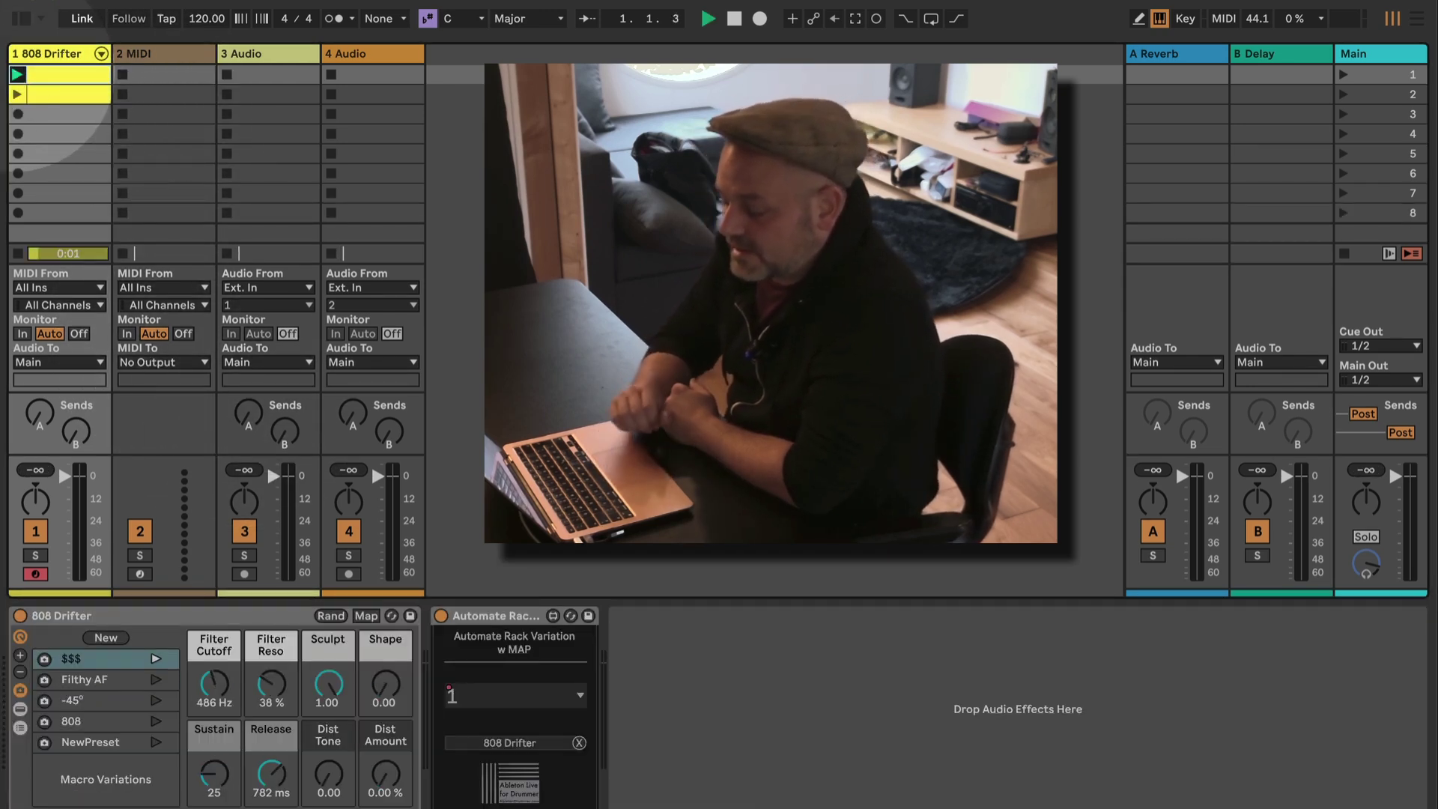
{"action": "left_click", "coordinate": [15, 94]}
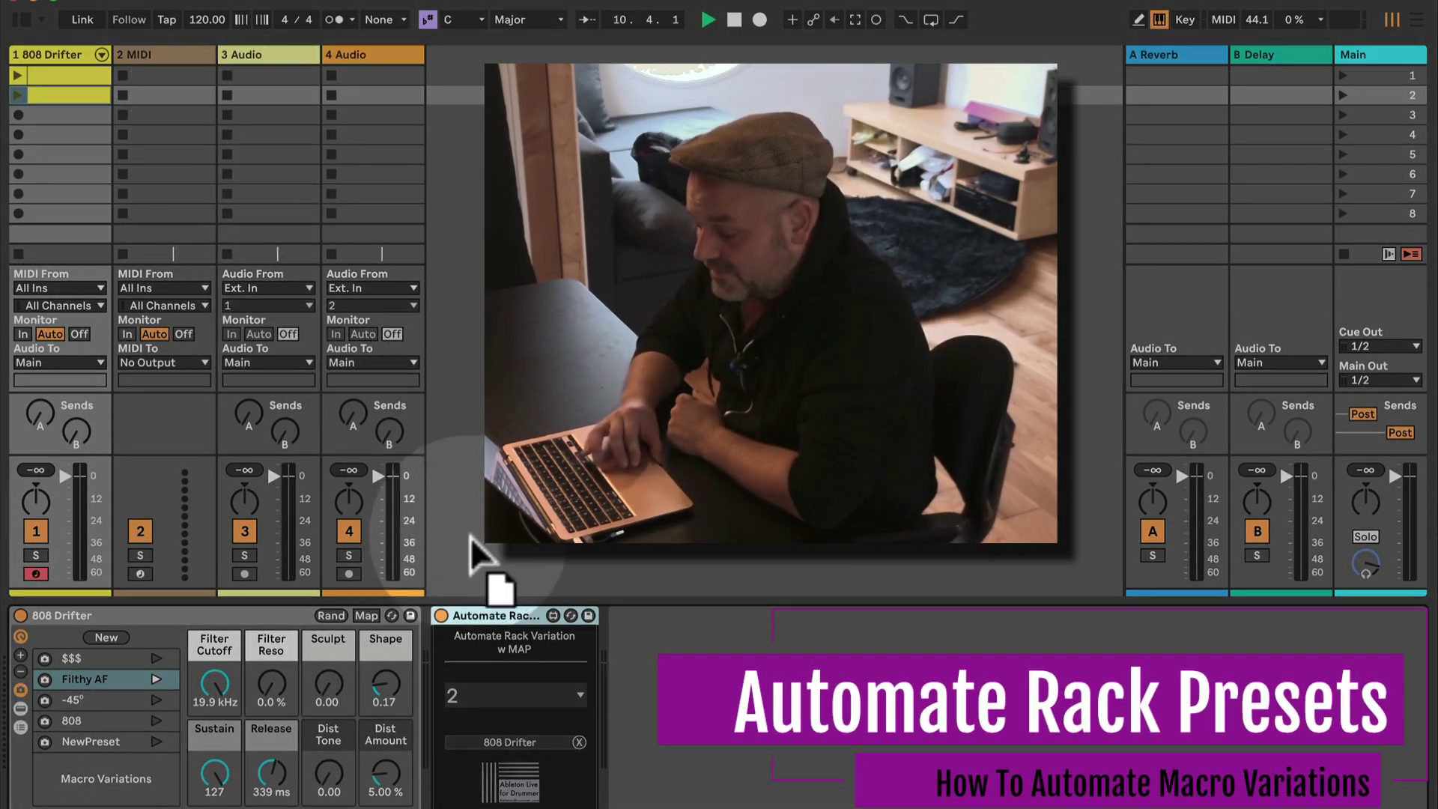
Step: Undo twice to move 808 Drifter back onto its own track 2
{"action": "left_click", "coordinate": [251, 618]}
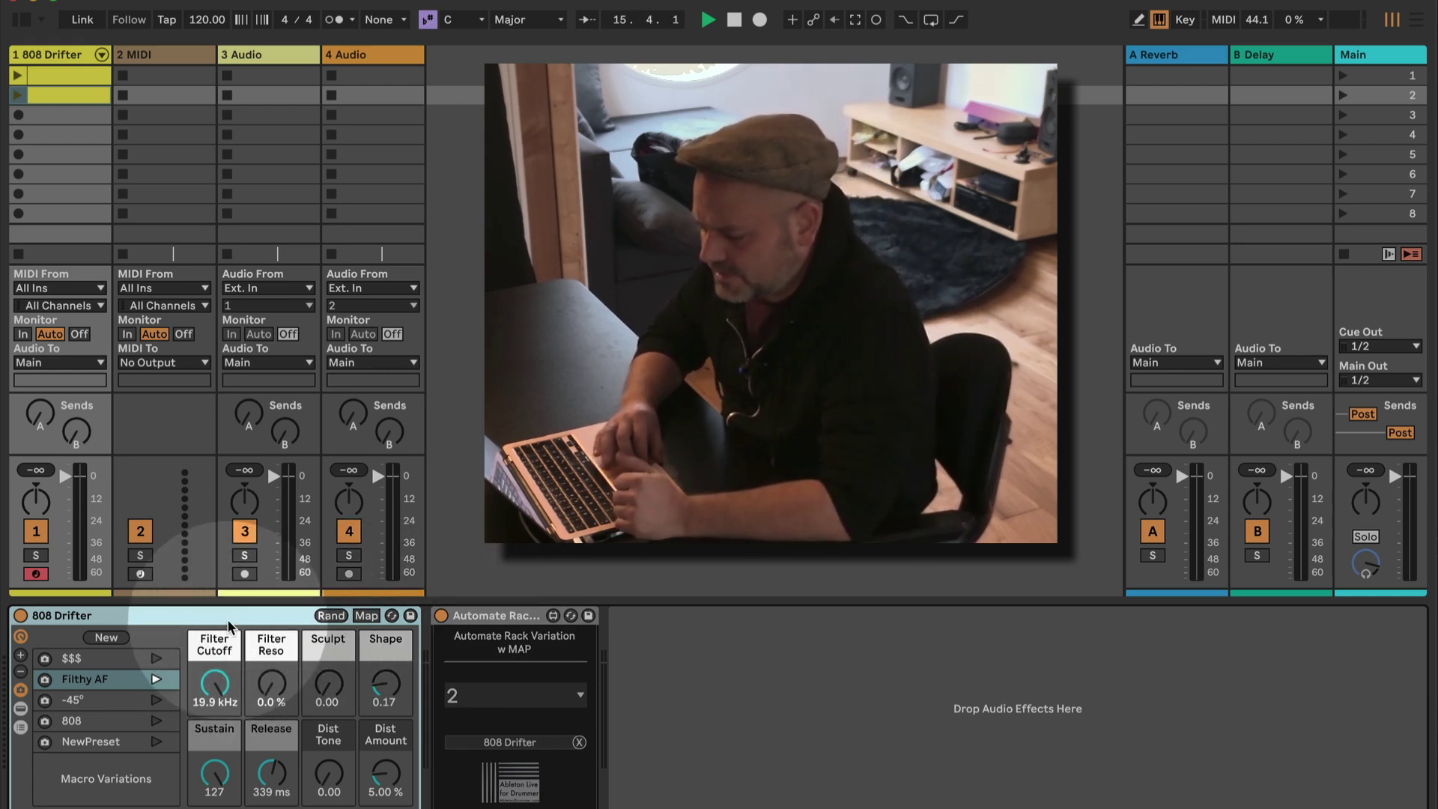
{"action": "key", "text": "super+z"}
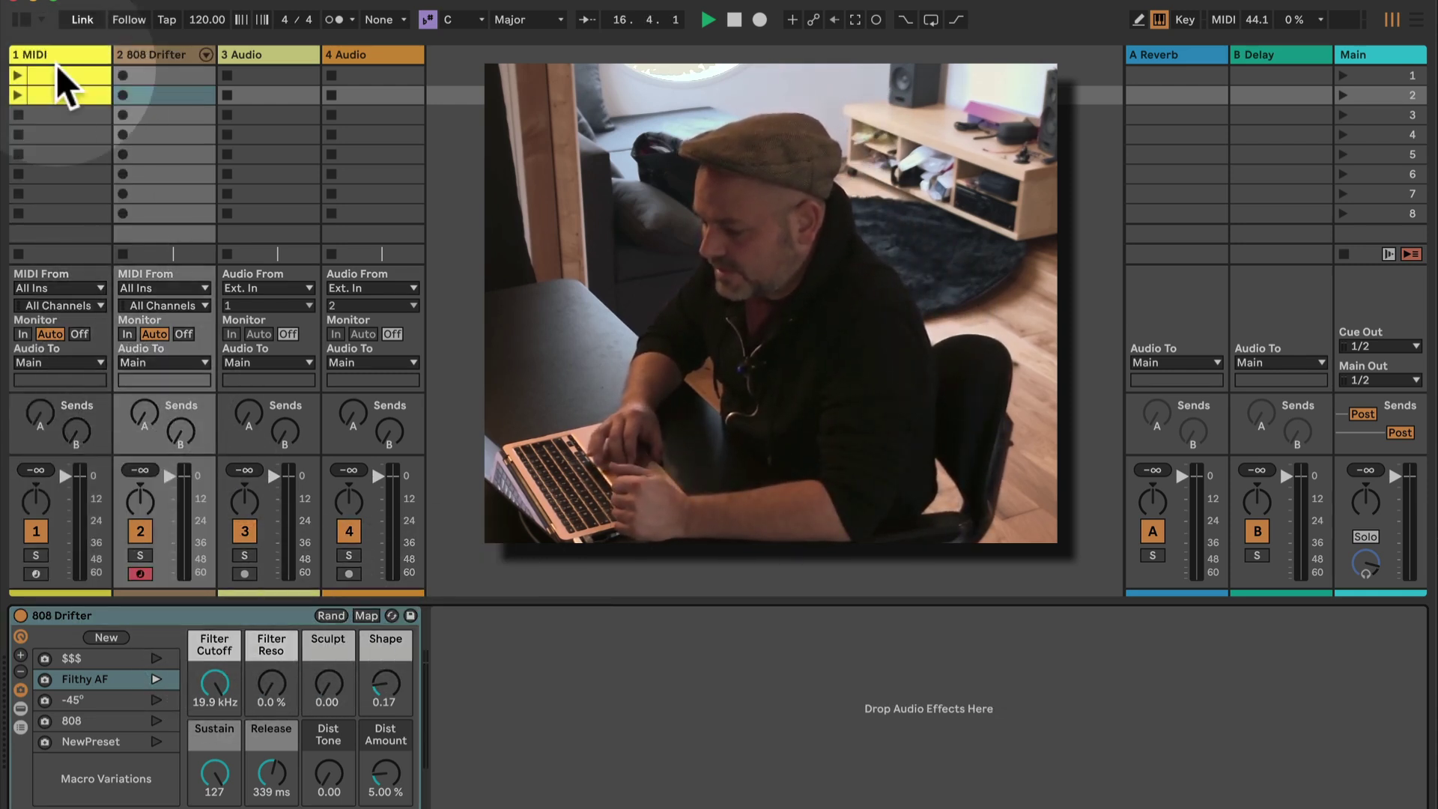
{"action": "key", "text": "super+z"}
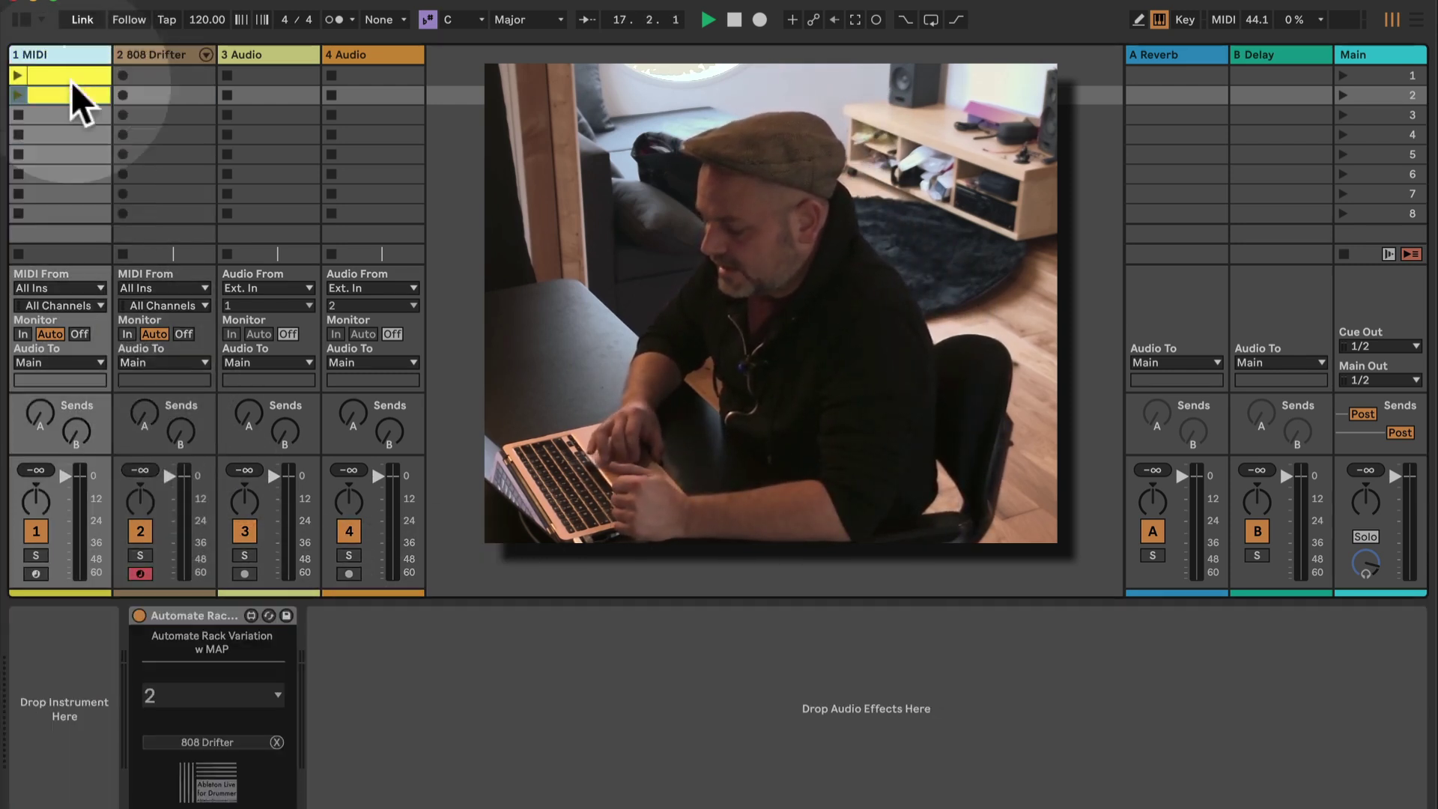
Step: Remap the MIDI track's Automate Rack Variation device to the 808 Drifter rack and verify it
{"action": "left_click", "coordinate": [276, 742]}
{"action": "left_click", "coordinate": [240, 742]}
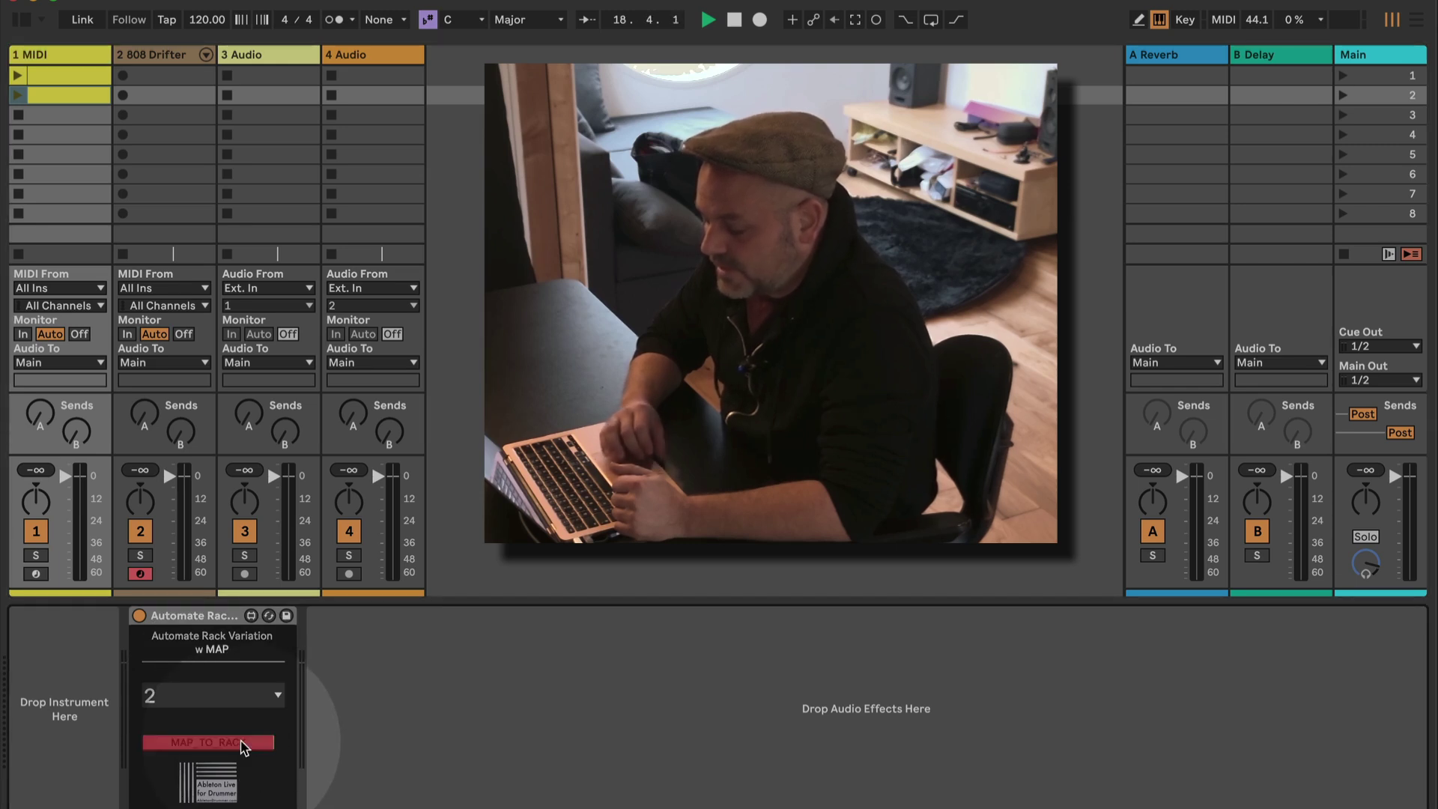
{"action": "left_click", "coordinate": [155, 55]}
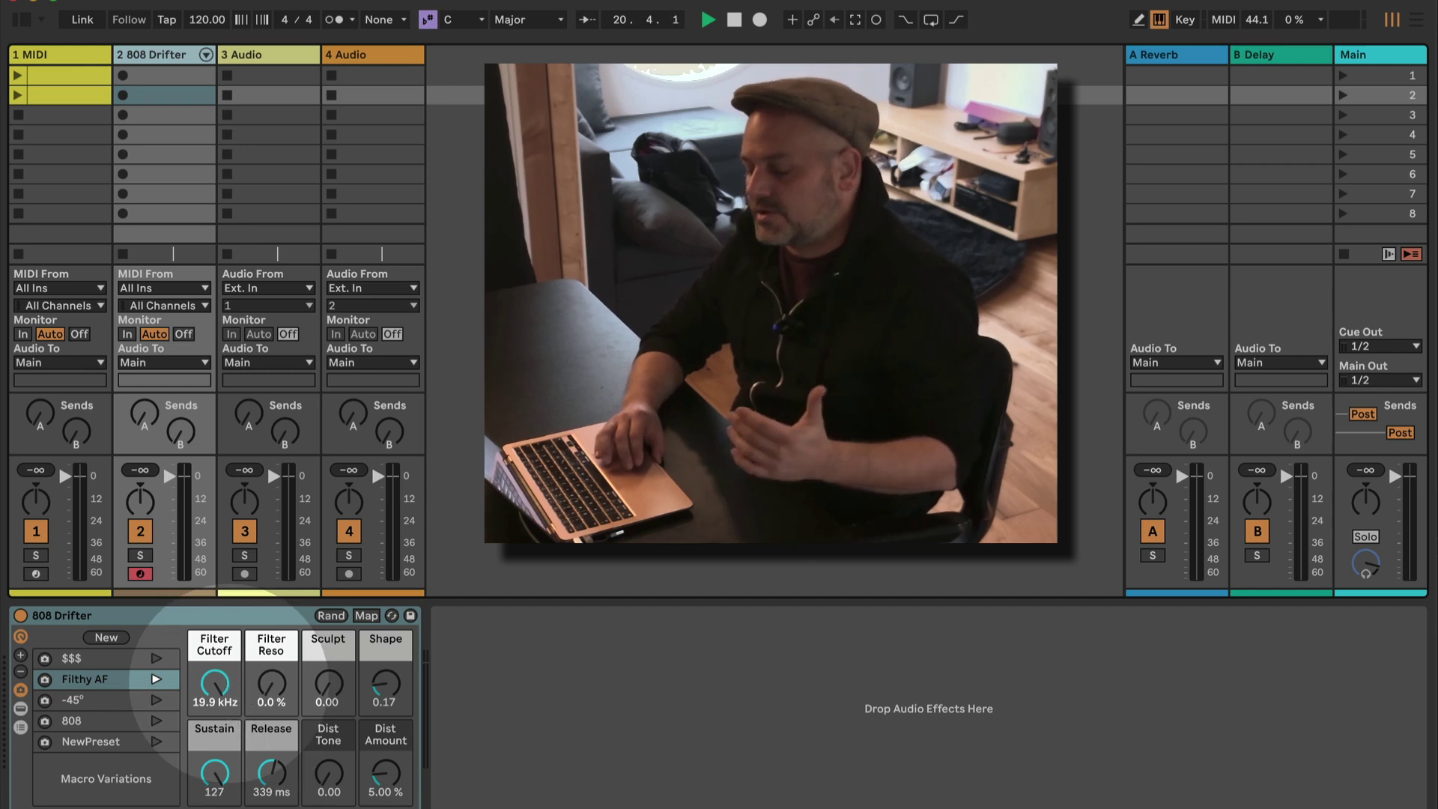
{"action": "left_click", "coordinate": [218, 681]}
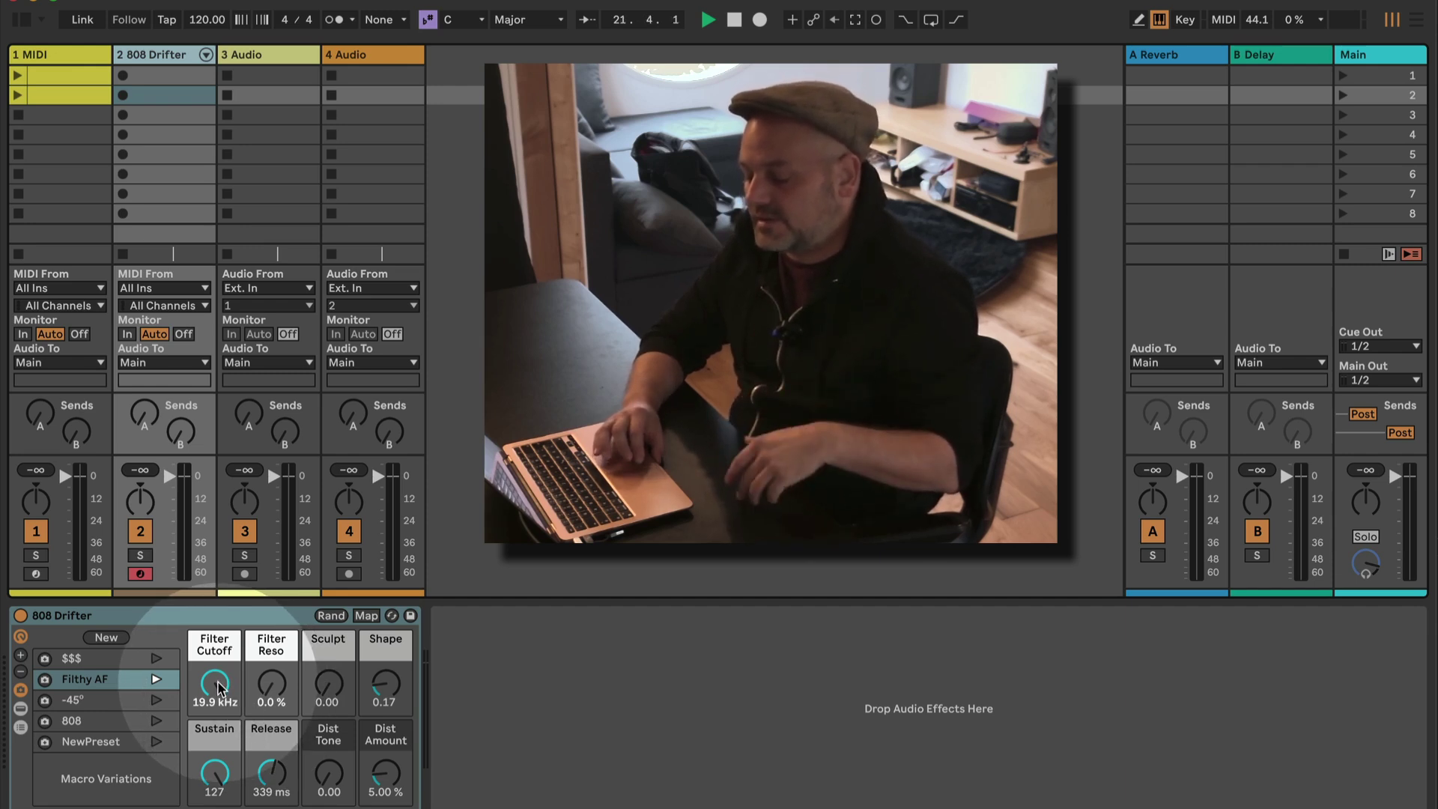
{"action": "left_click", "coordinate": [48, 53]}
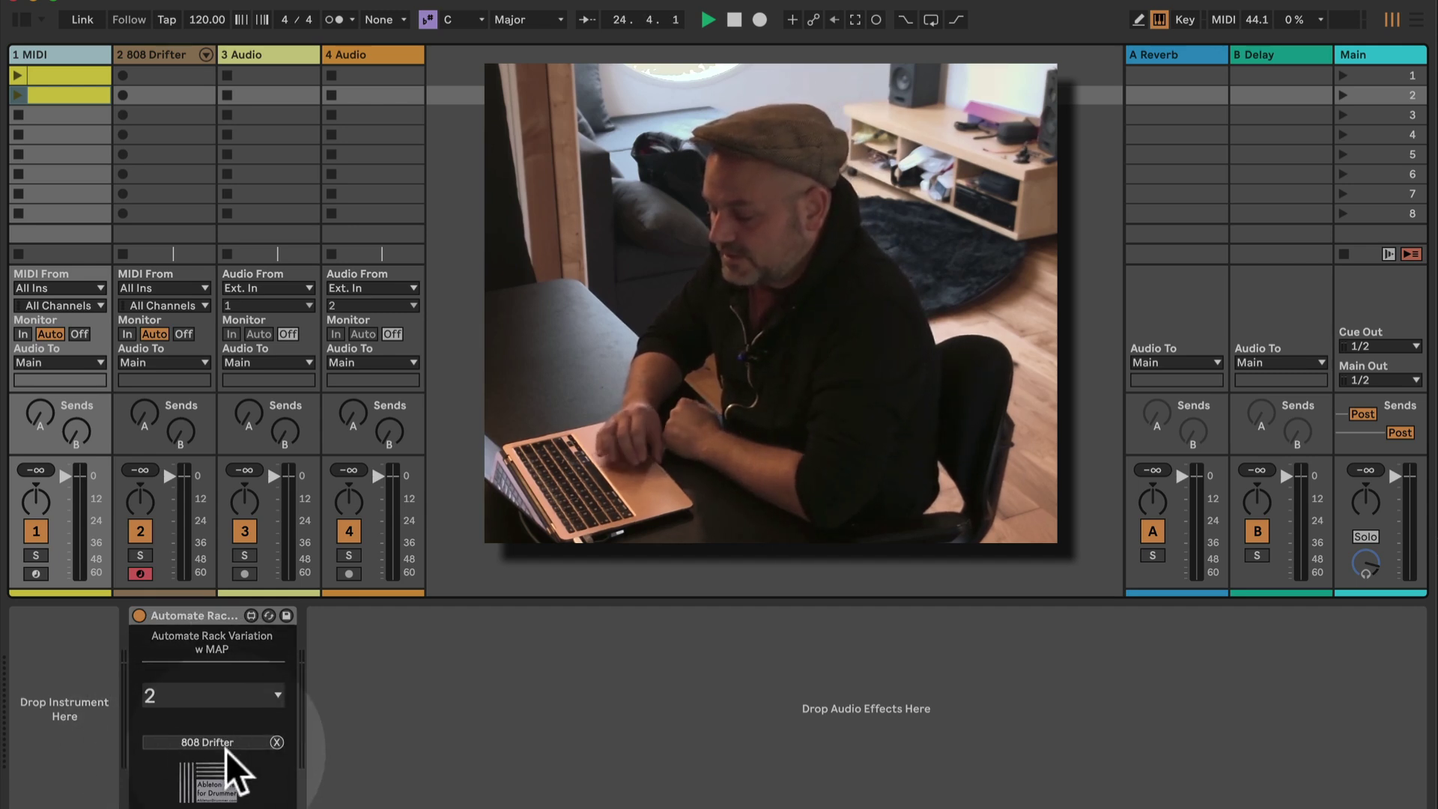
{"action": "left_click", "coordinate": [156, 47]}
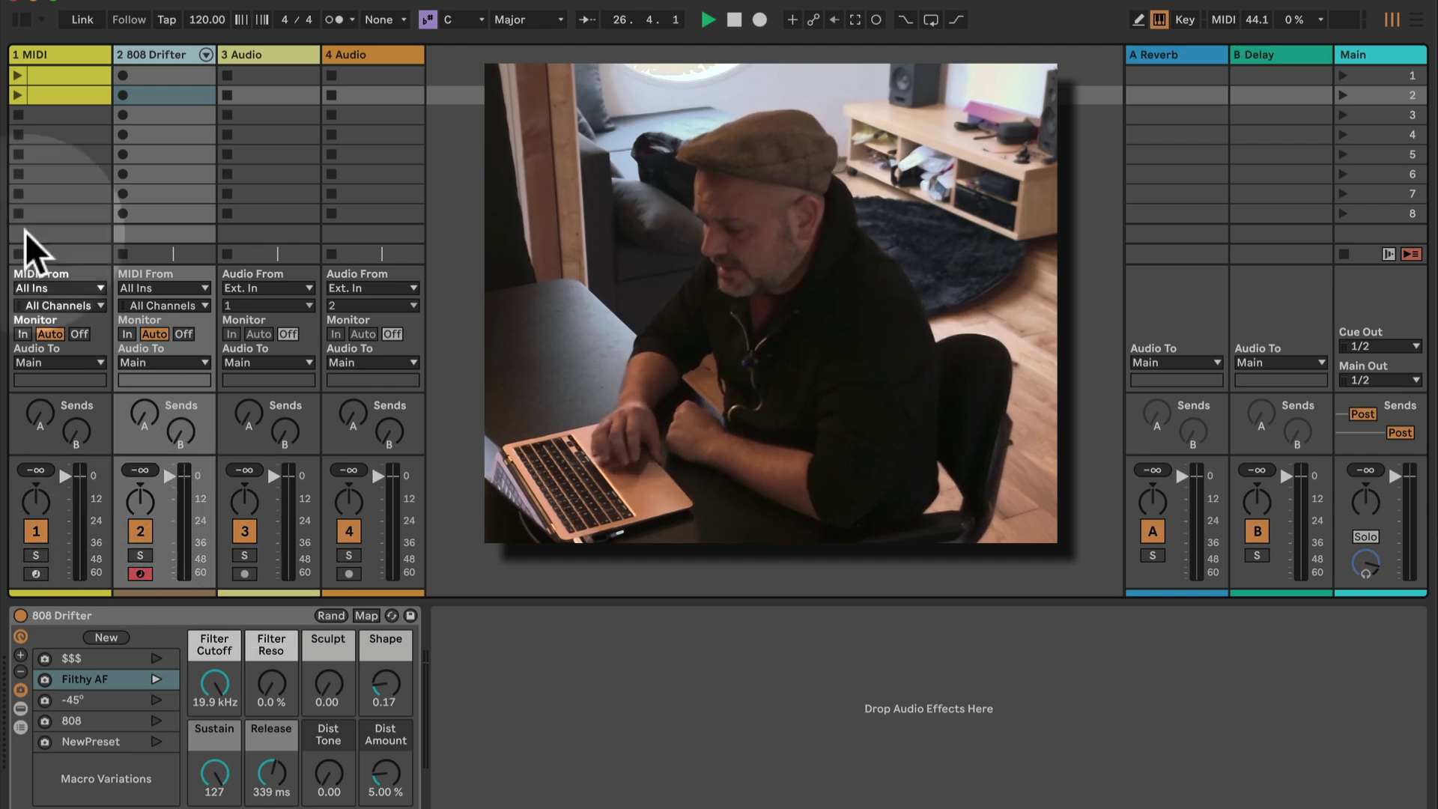
Step: Create an empty clip in track 1 slot 4 with an Automate Rack Variation VariationSelect envelope of 4
{"action": "left_click", "coordinate": [49, 134]}
{"action": "double_click", "coordinate": [51, 133]}
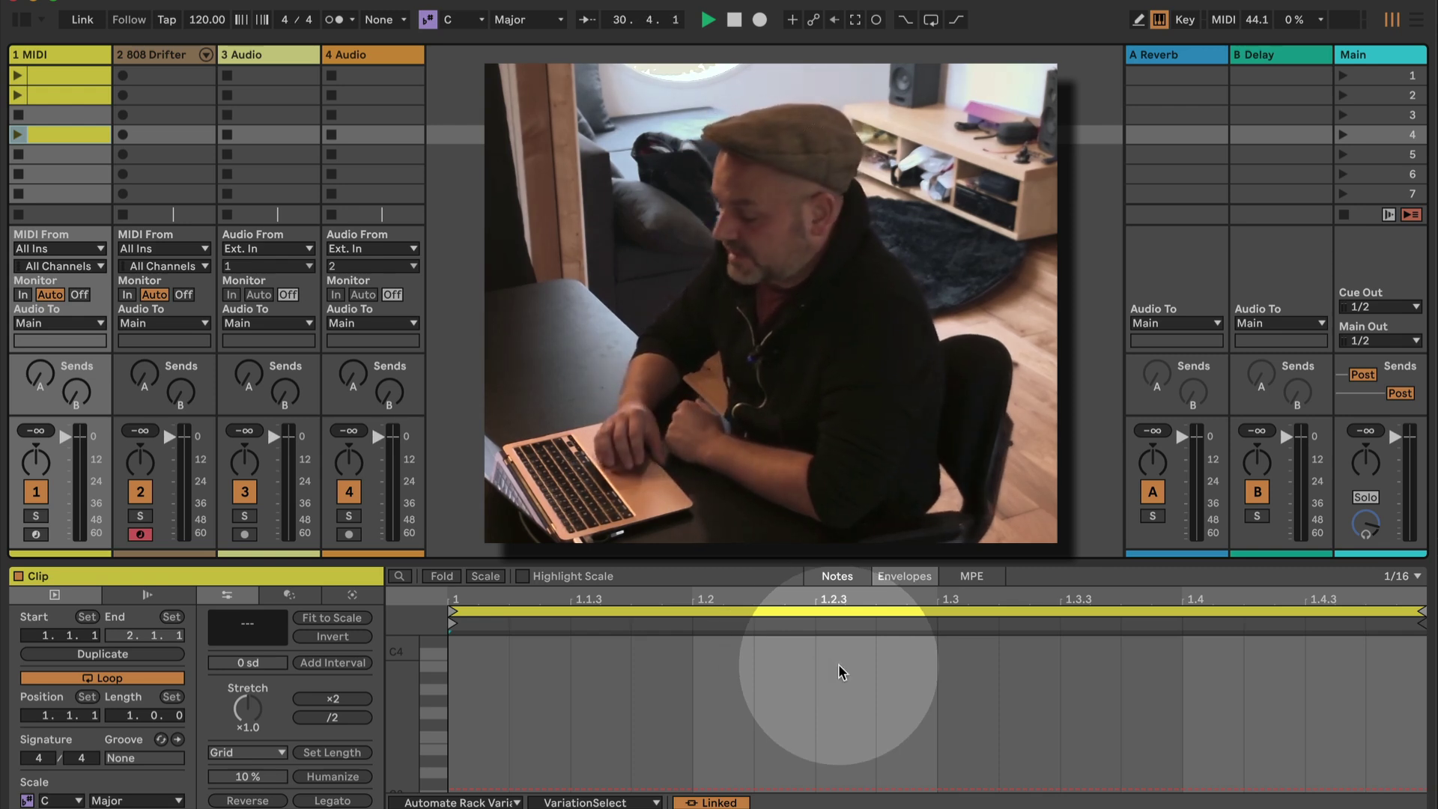
{"action": "left_click", "coordinate": [905, 576]}
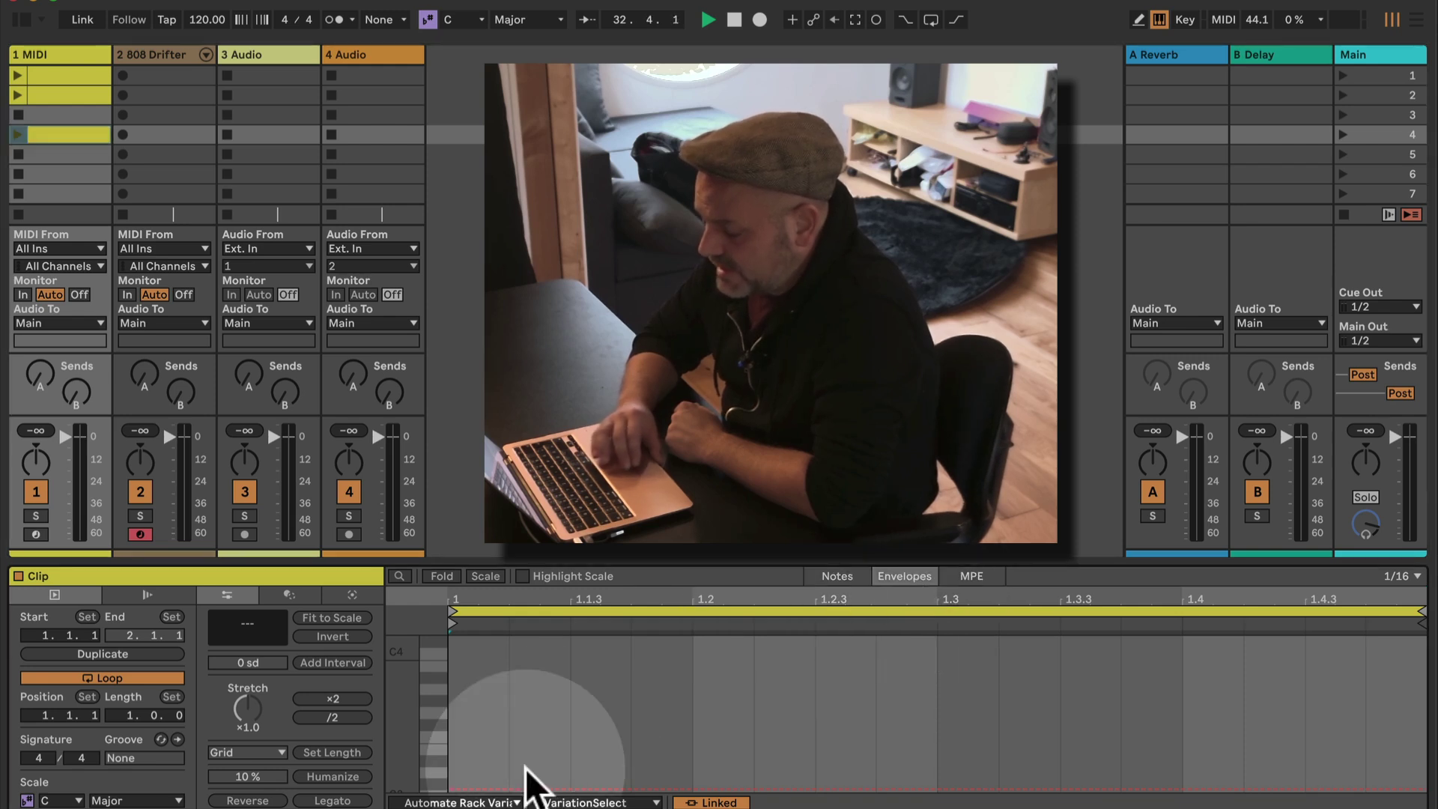
{"action": "left_click", "coordinate": [503, 801]}
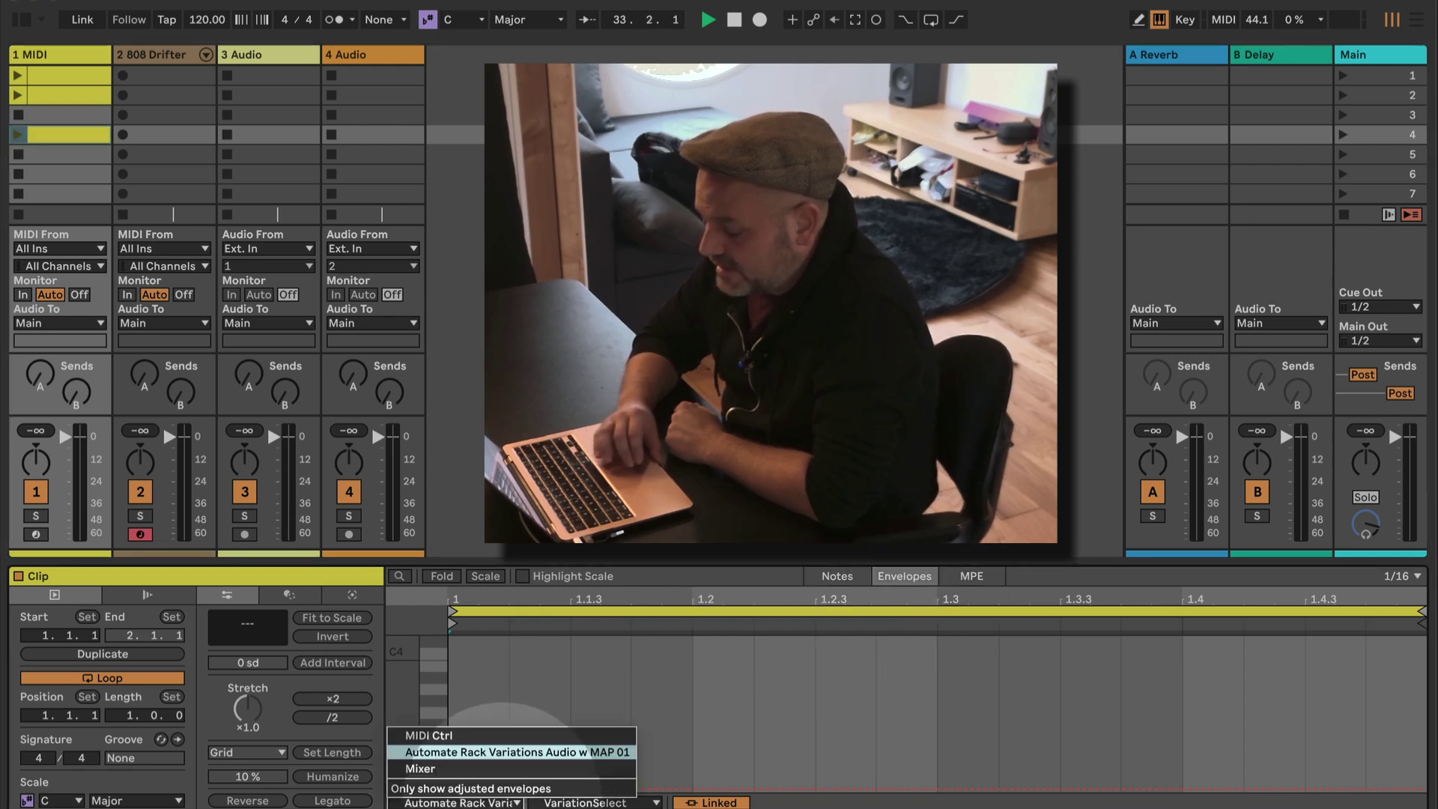
{"action": "left_click", "coordinate": [528, 752]}
{"action": "left_click", "coordinate": [592, 802]}
{"action": "left_click", "coordinate": [584, 761]}
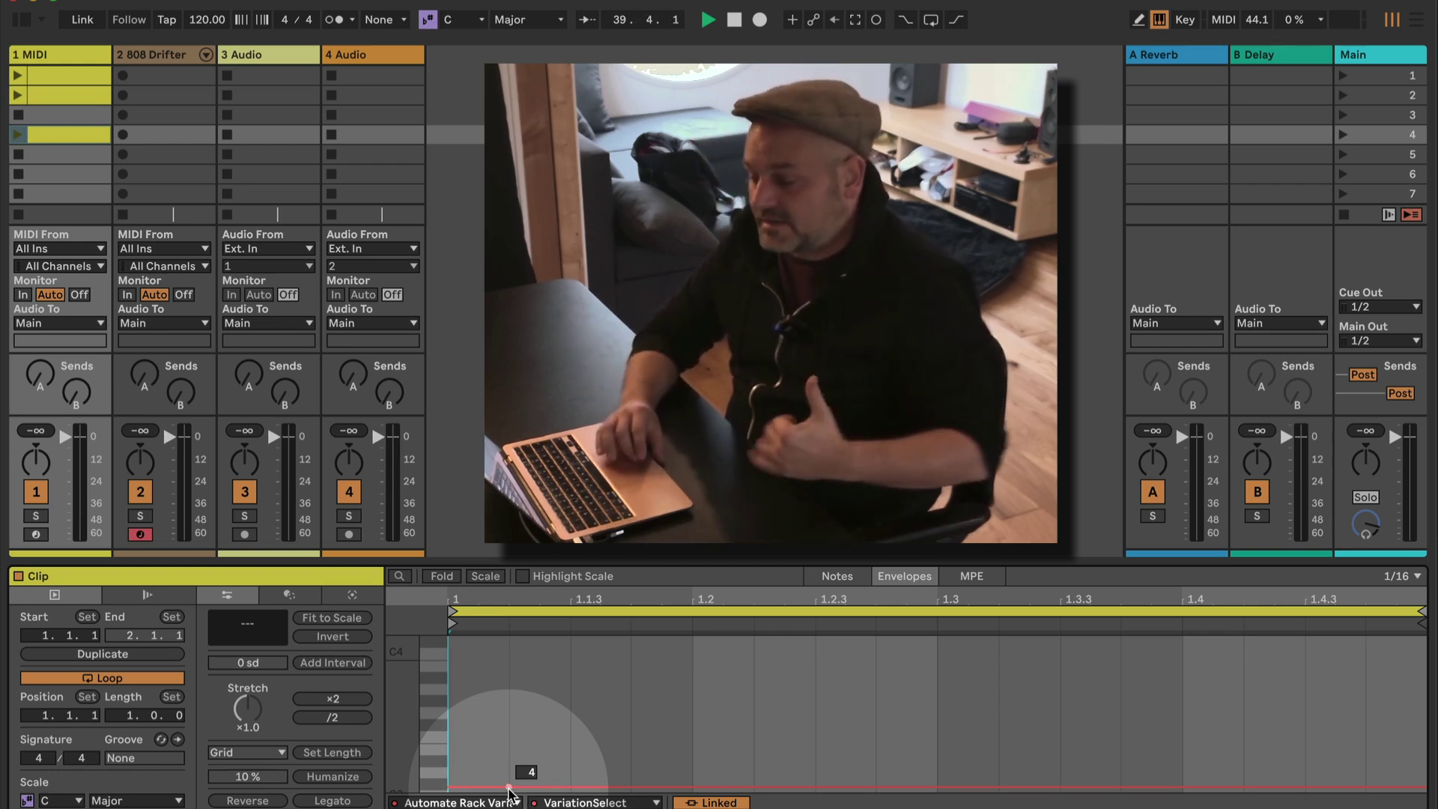
{"action": "left_click", "coordinate": [159, 56]}
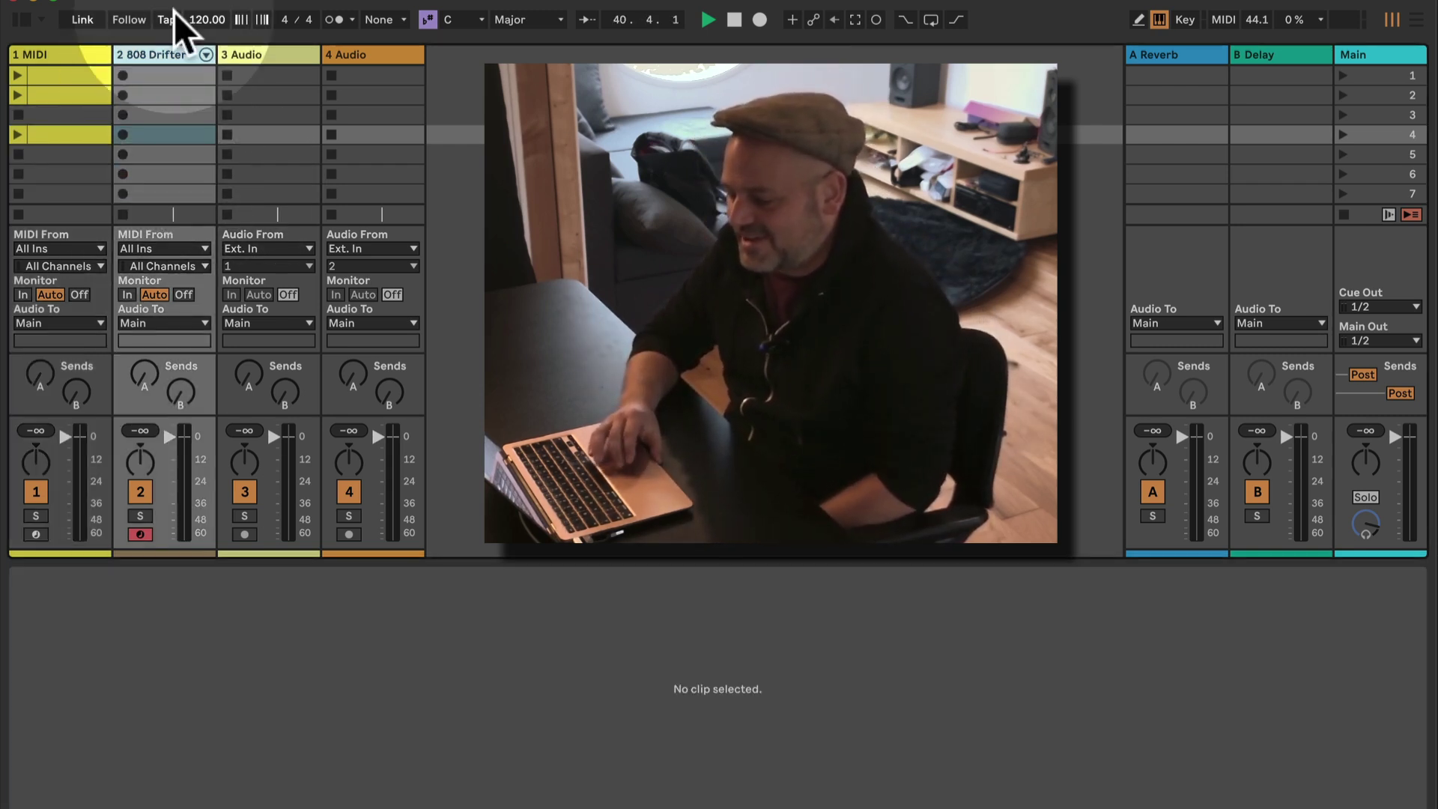
Step: Show 808 Drifter's macro variations, select $$$, and arrow down to NewPreset
{"action": "left_click", "coordinate": [172, 49]}
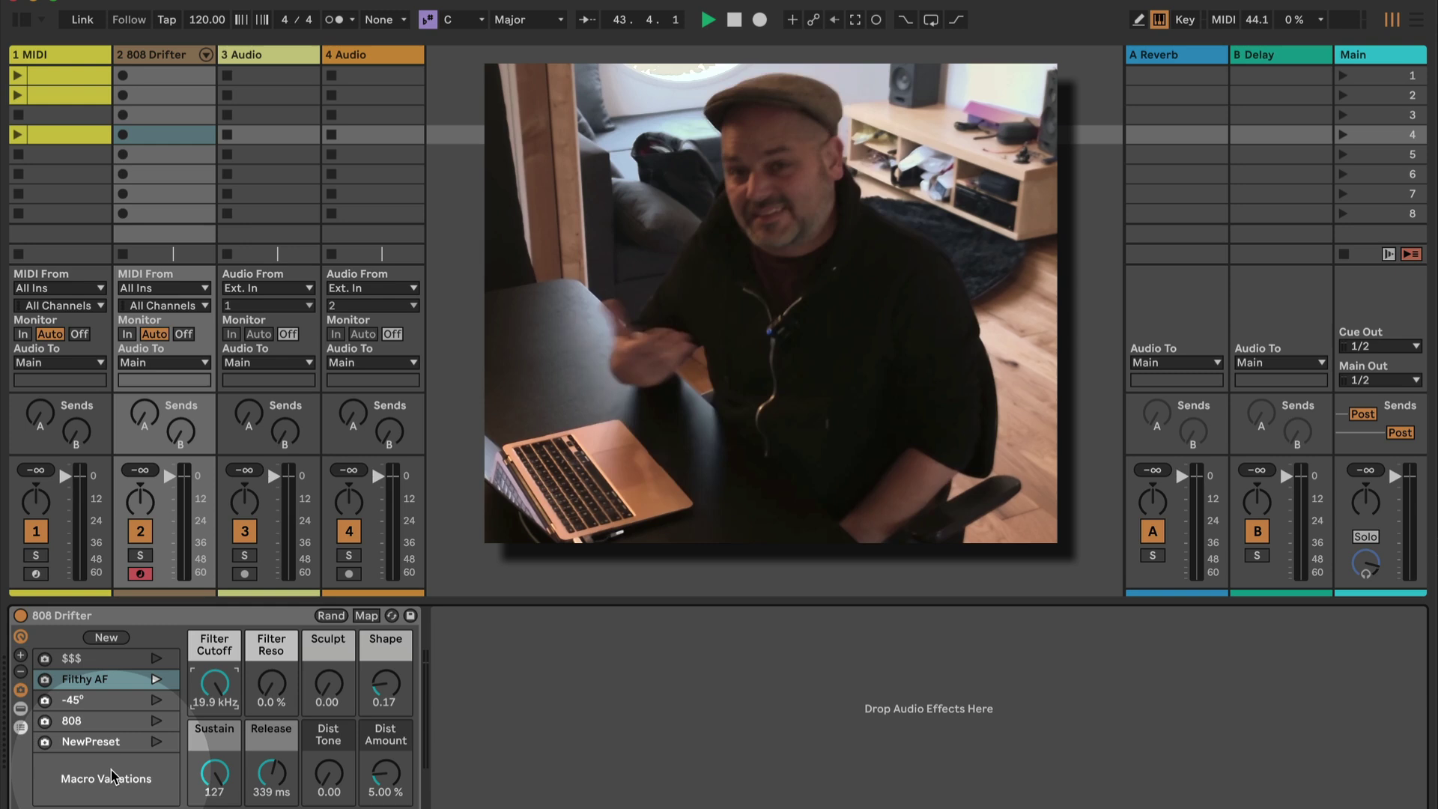
{"action": "left_click", "coordinate": [120, 658]}
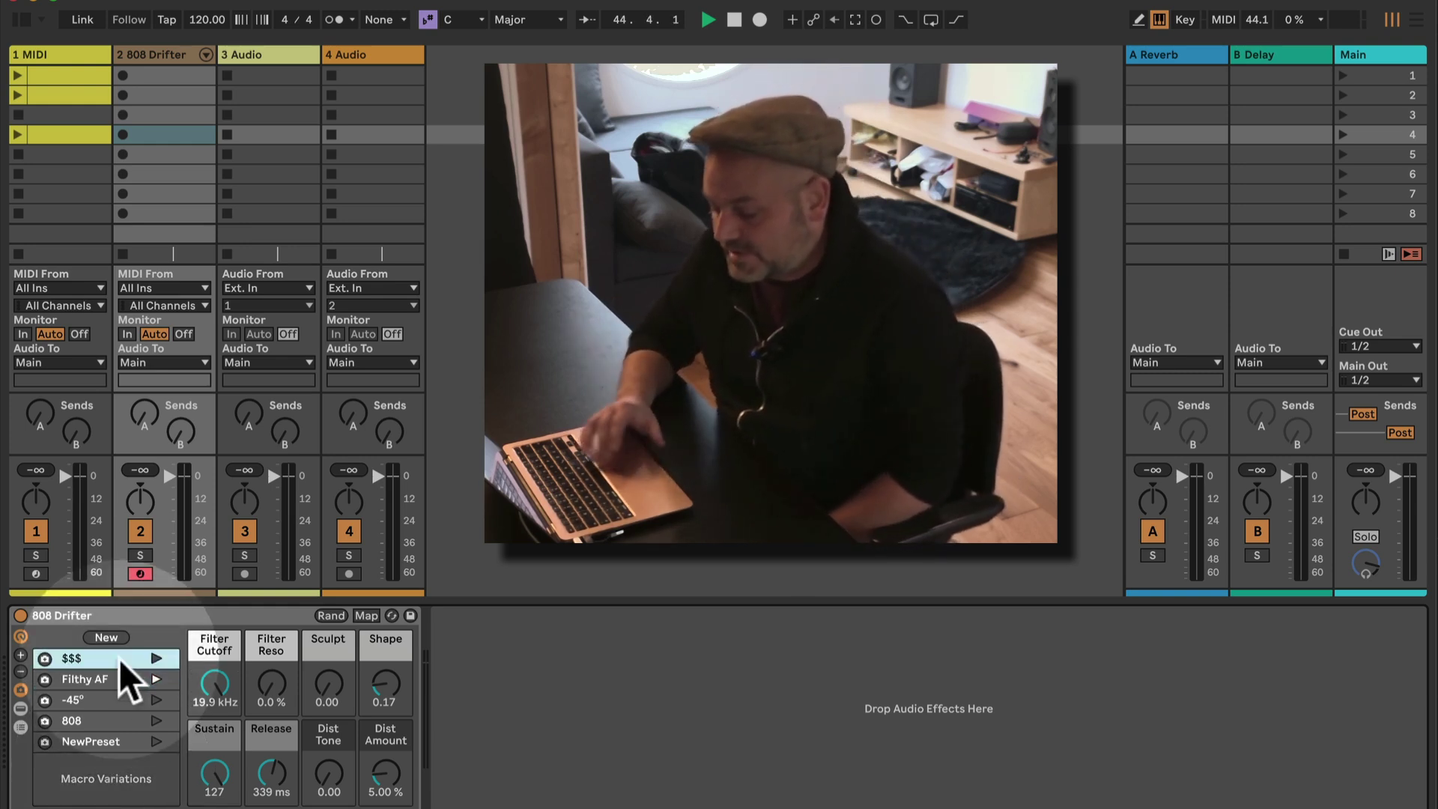
{"action": "key", "text": "Down"}
{"action": "key", "text": "Down"}
{"action": "key", "text": "Down"}
{"action": "key", "text": "Down"}
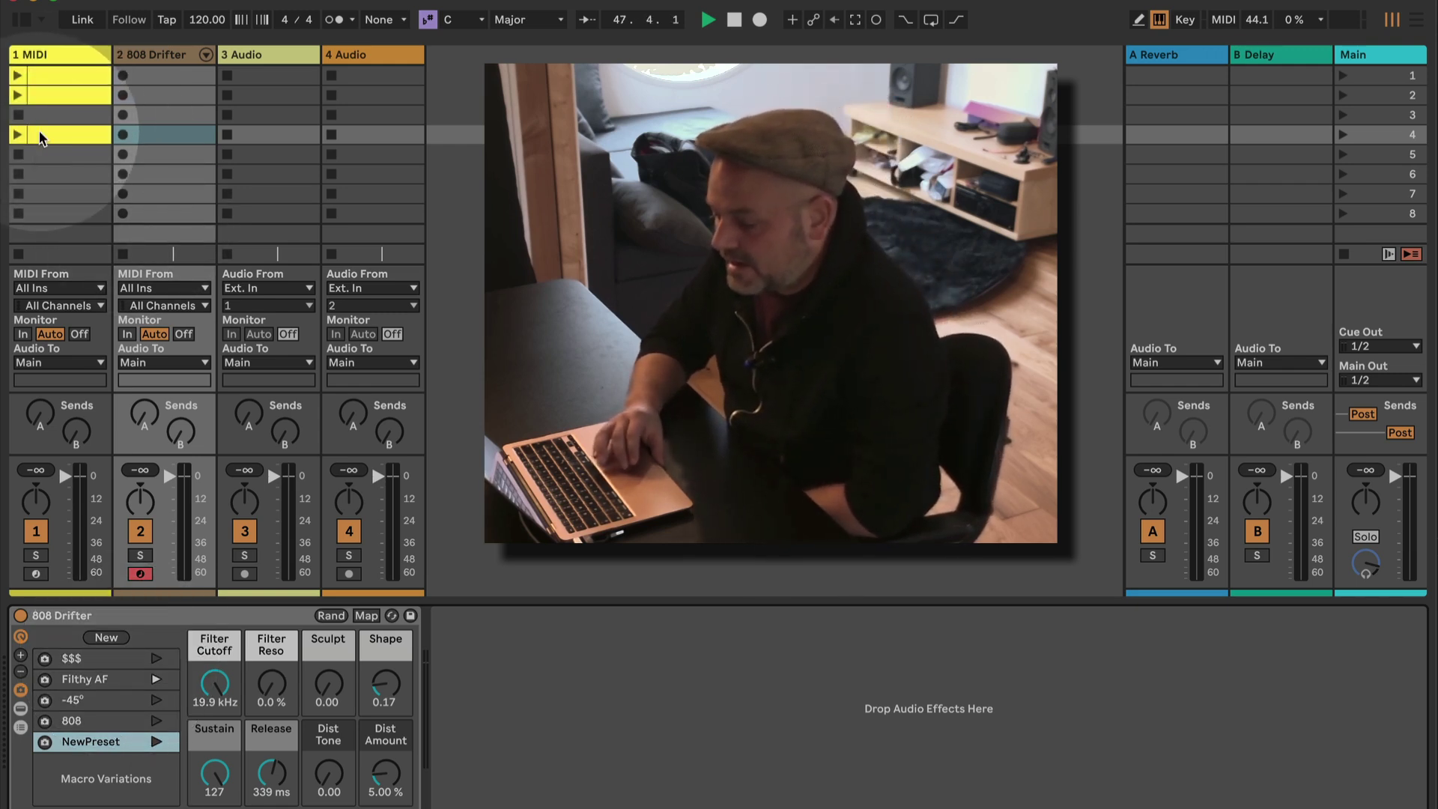
Step: Launch the slot 4 clip and check which variation 808 Drifter switched to
{"action": "left_click", "coordinate": [16, 135]}
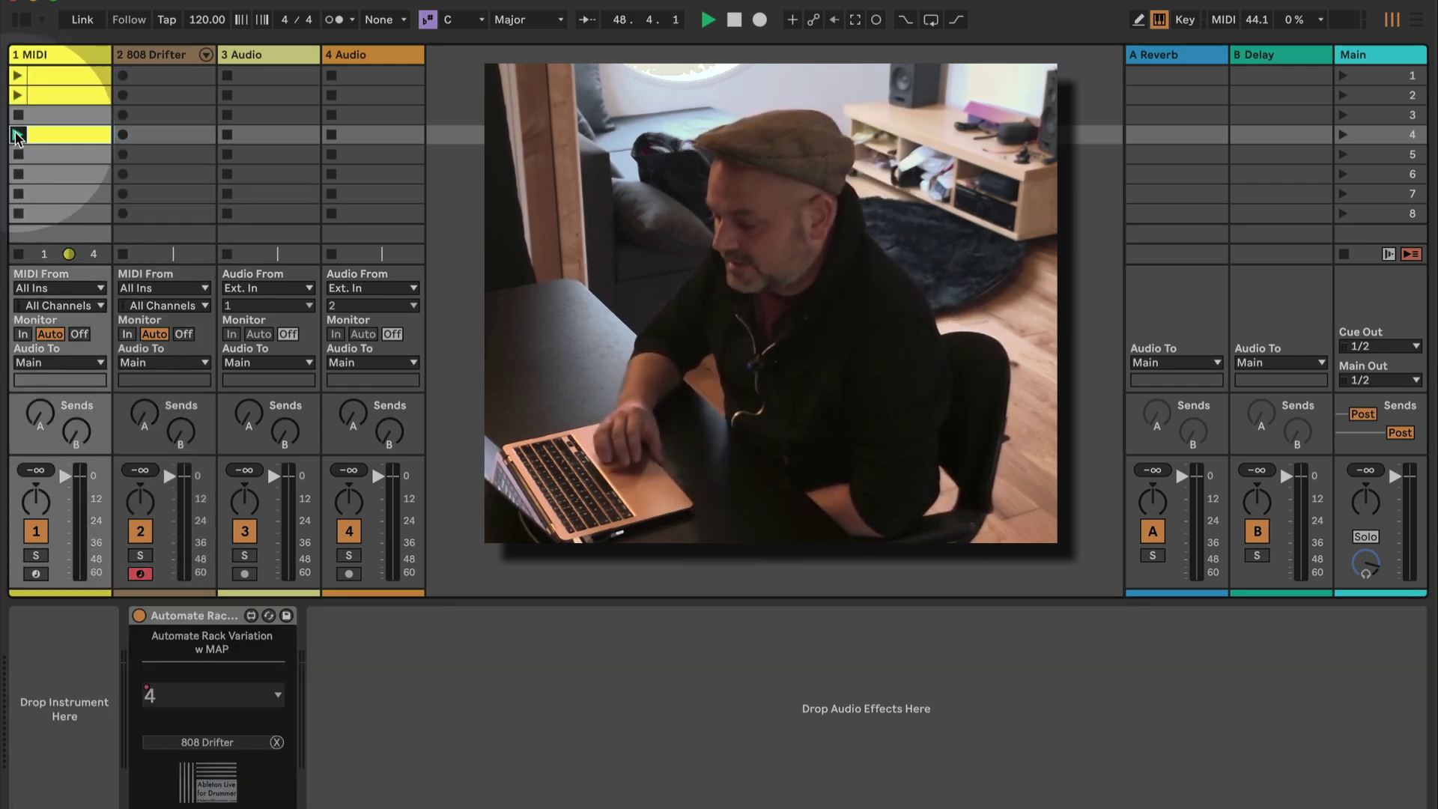
{"action": "left_click", "coordinate": [159, 51]}
{"action": "left_click", "coordinate": [134, 719]}
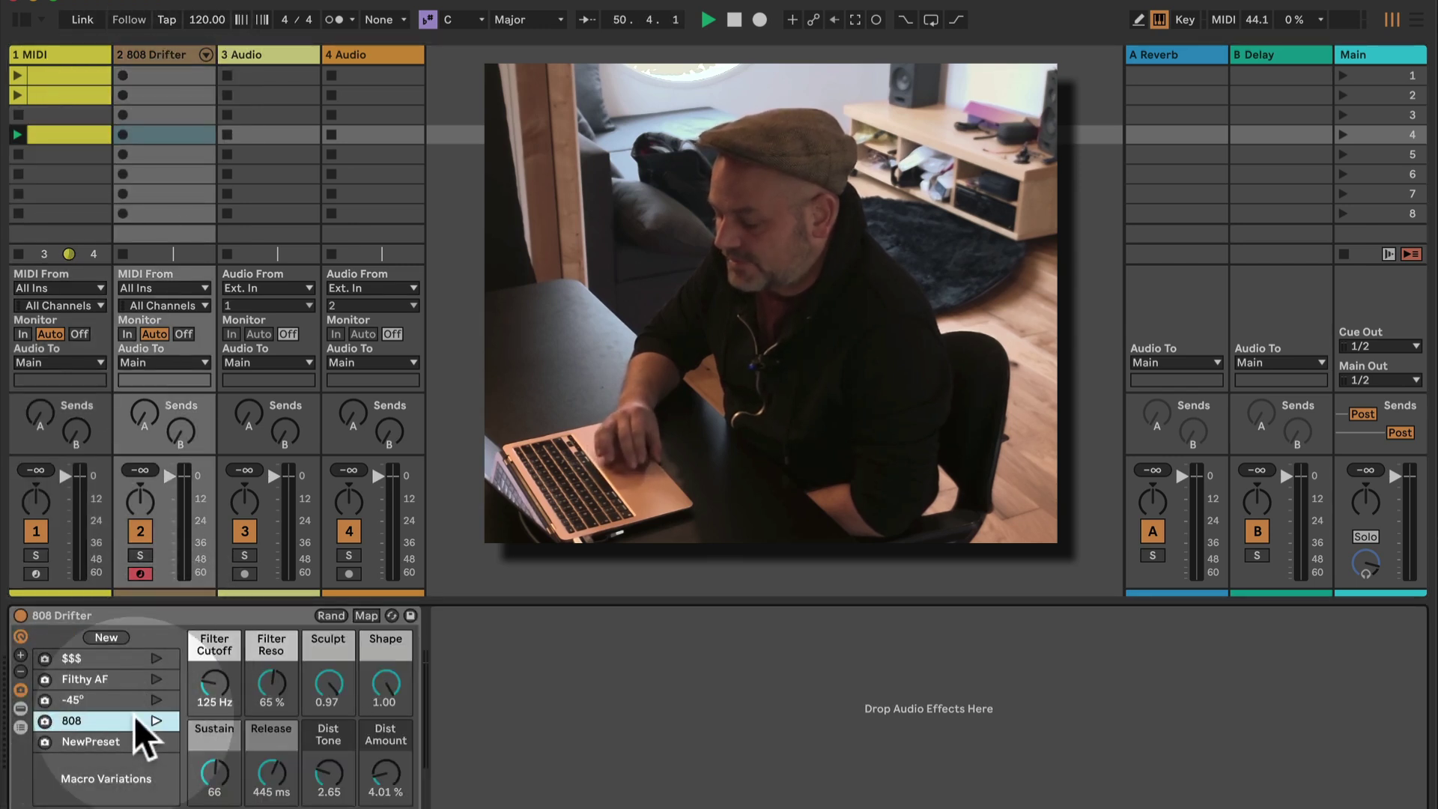
Step: Duplicate the clip into slot 5, raise its VariationSelect to 5, and launch it to recall NewPreset
{"action": "left_click", "coordinate": [57, 146]}
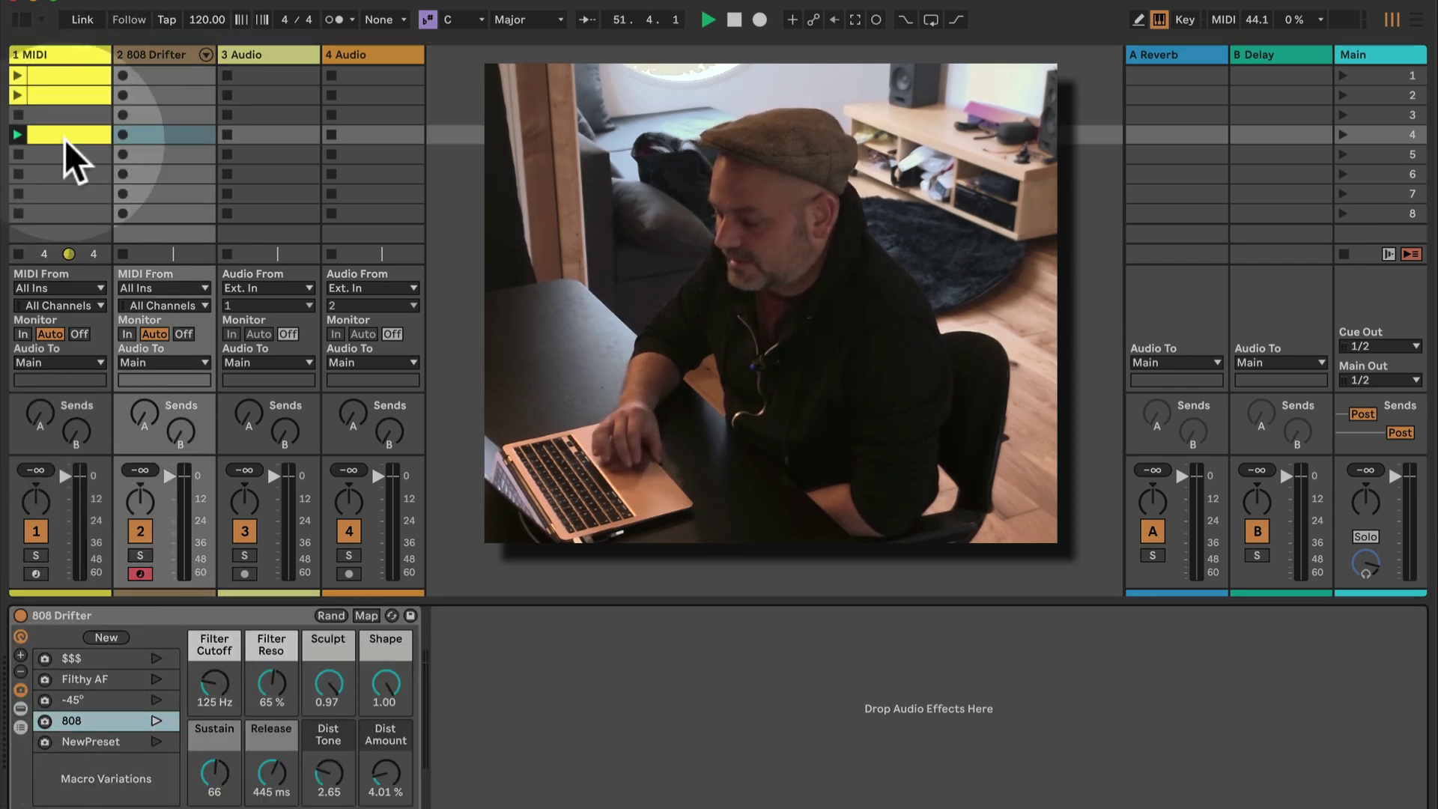
{"action": "key", "text": "super+d"}
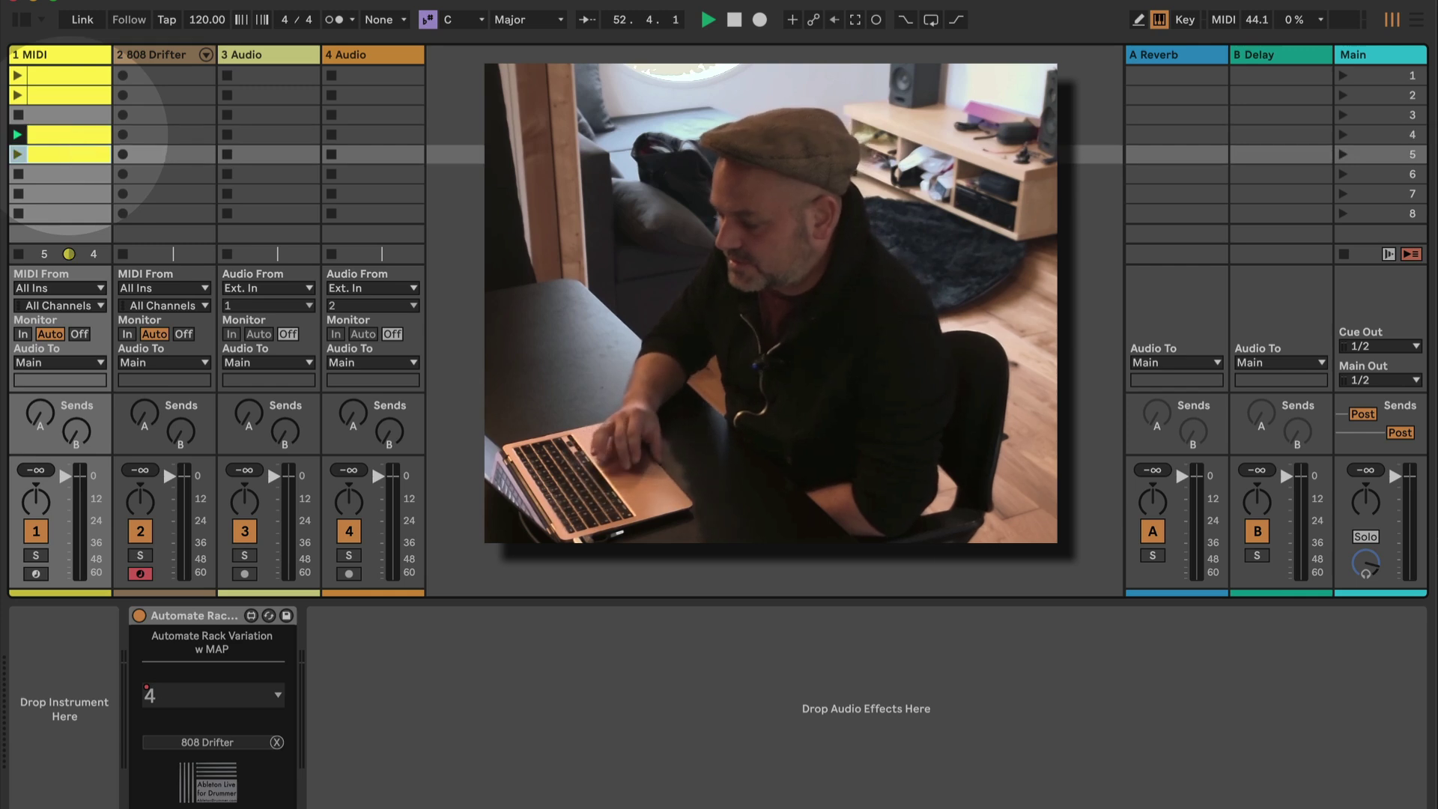
{"action": "left_click", "coordinate": [59, 155]}
{"action": "left_click", "coordinate": [500, 777]}
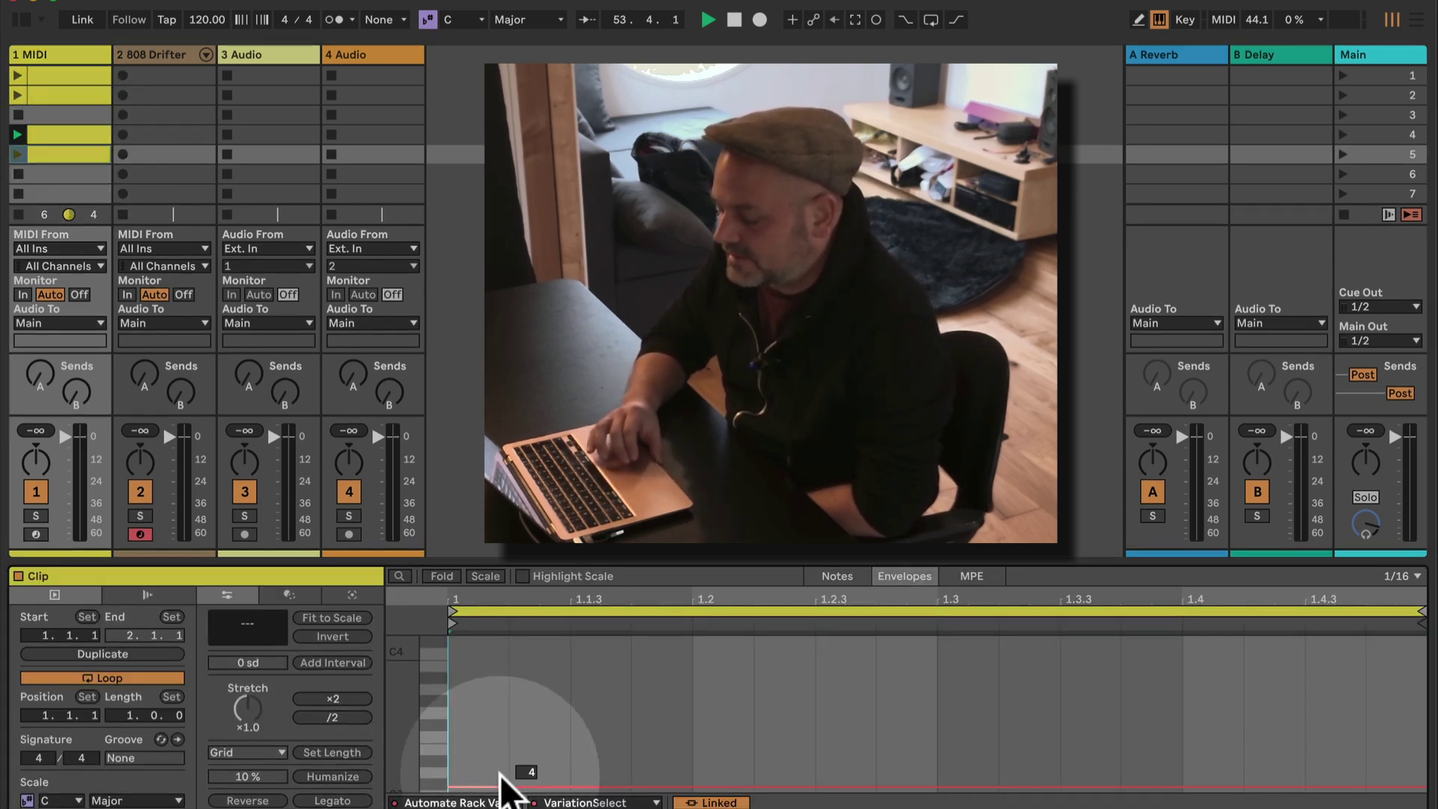
{"action": "left_click_drag", "start_coordinate": [501, 779], "coordinate": [507, 782]}
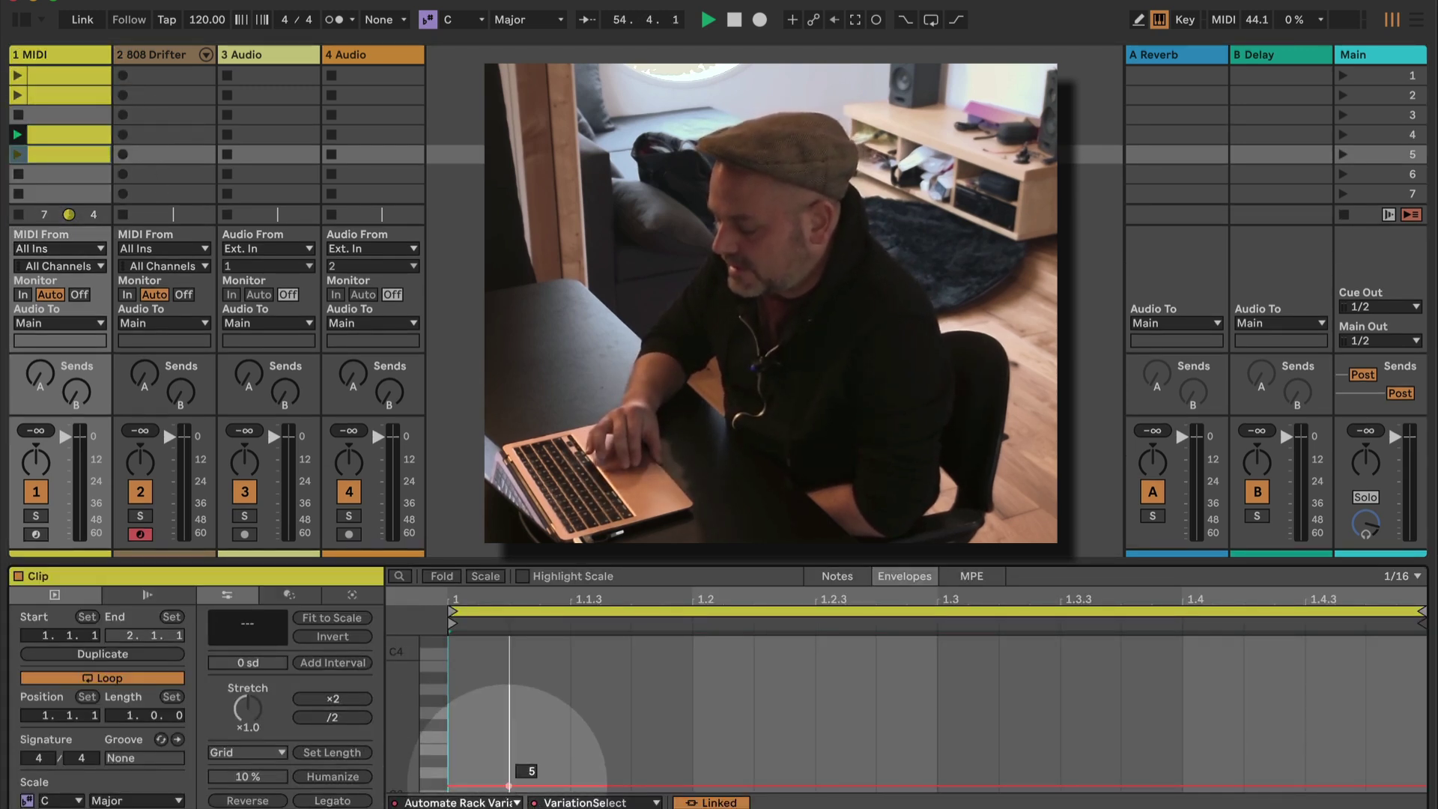
{"action": "left_click", "coordinate": [16, 153]}
{"action": "left_click", "coordinate": [147, 57]}
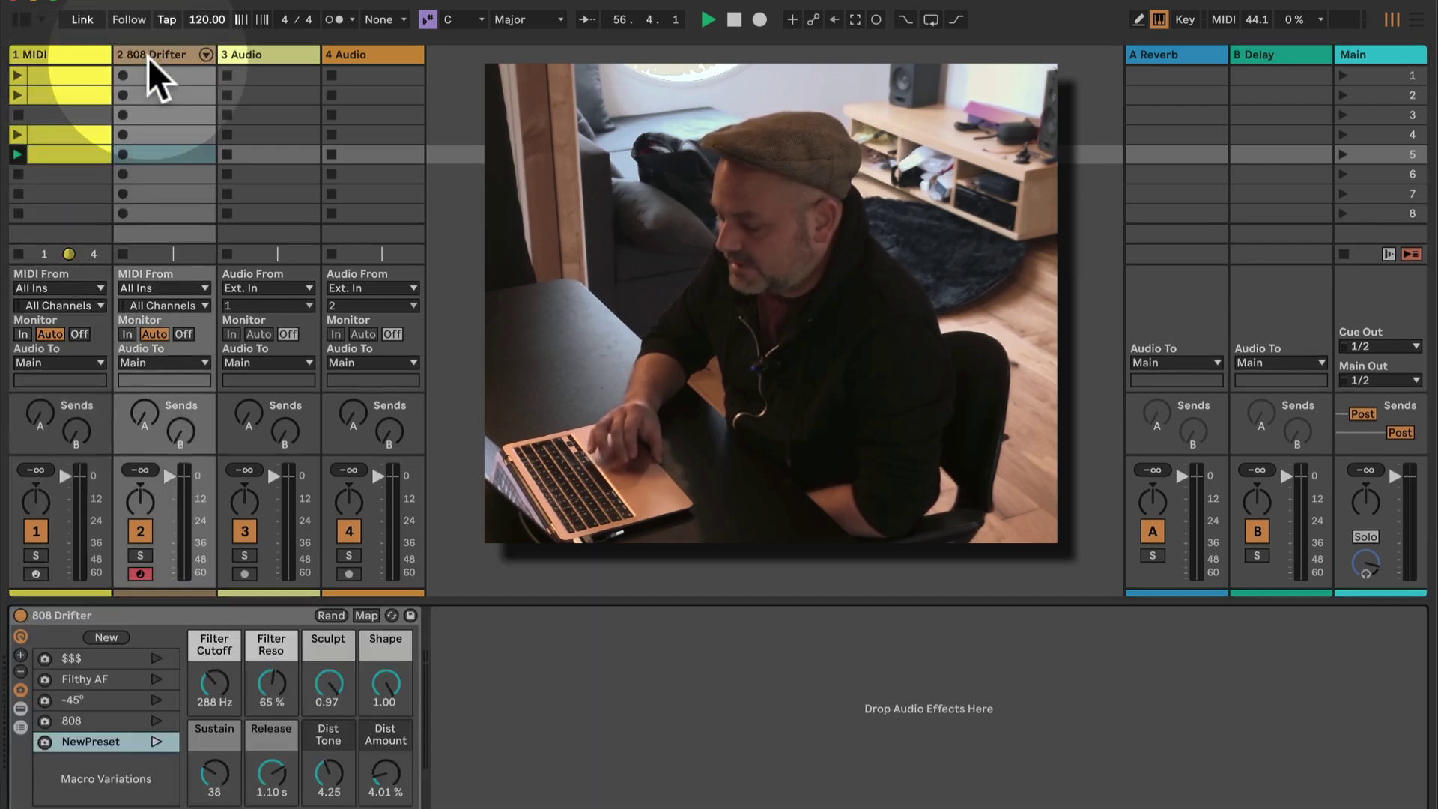